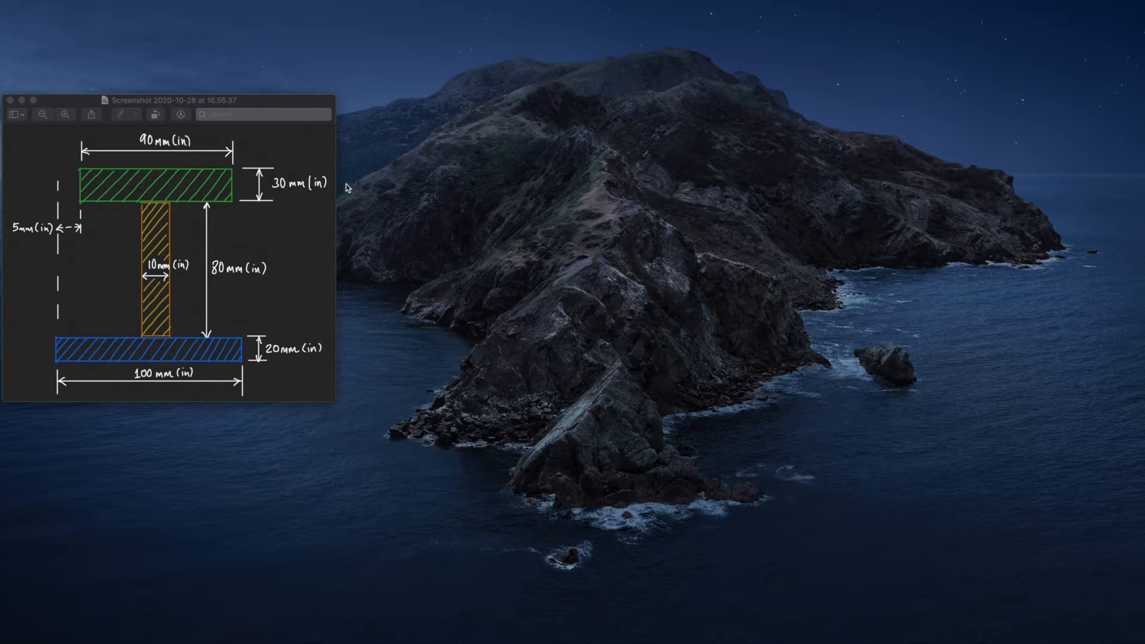
Switch to the Section Property Calculator in the browser and arrange it beside the dimensioned cross-section sketch
drag(249, 100, 279, 102)
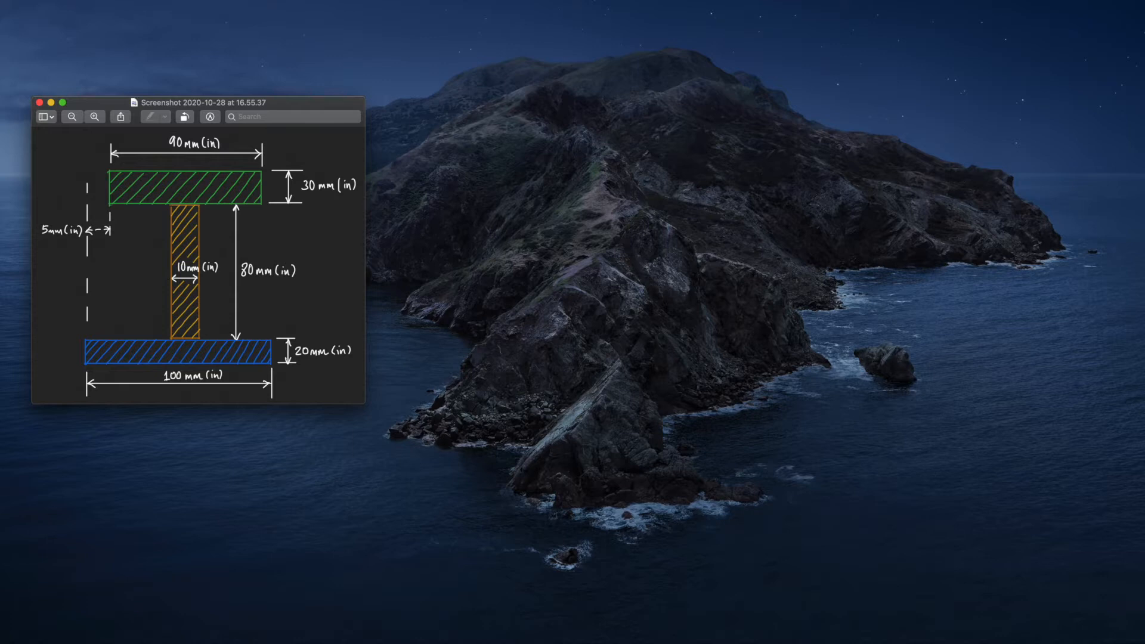
key(super+Tab)
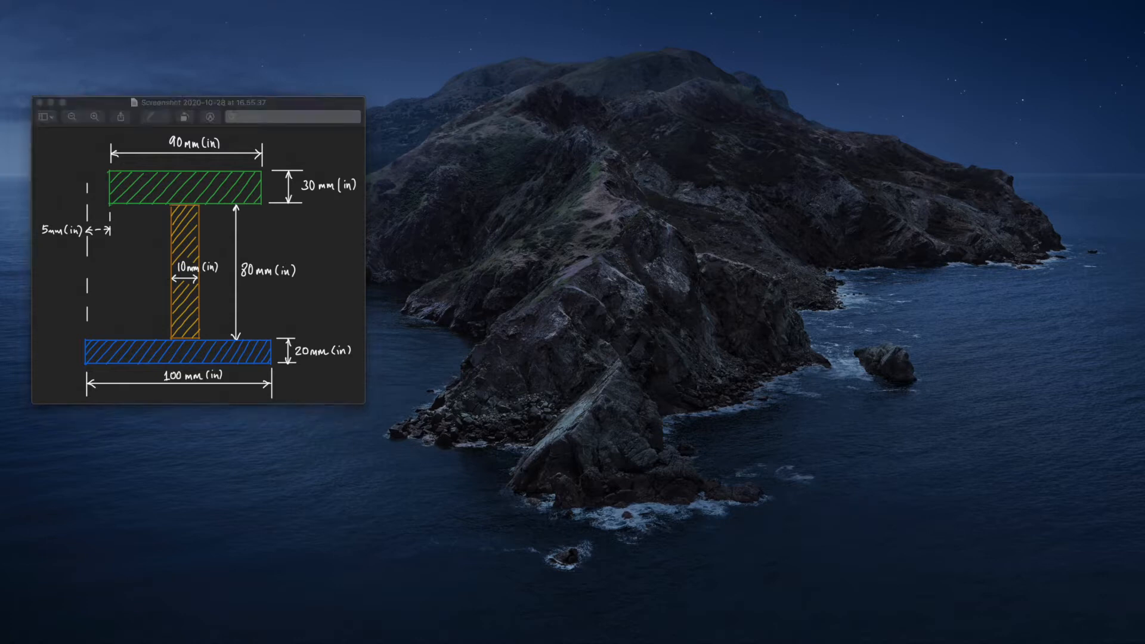
drag(289, 642, 462, 37)
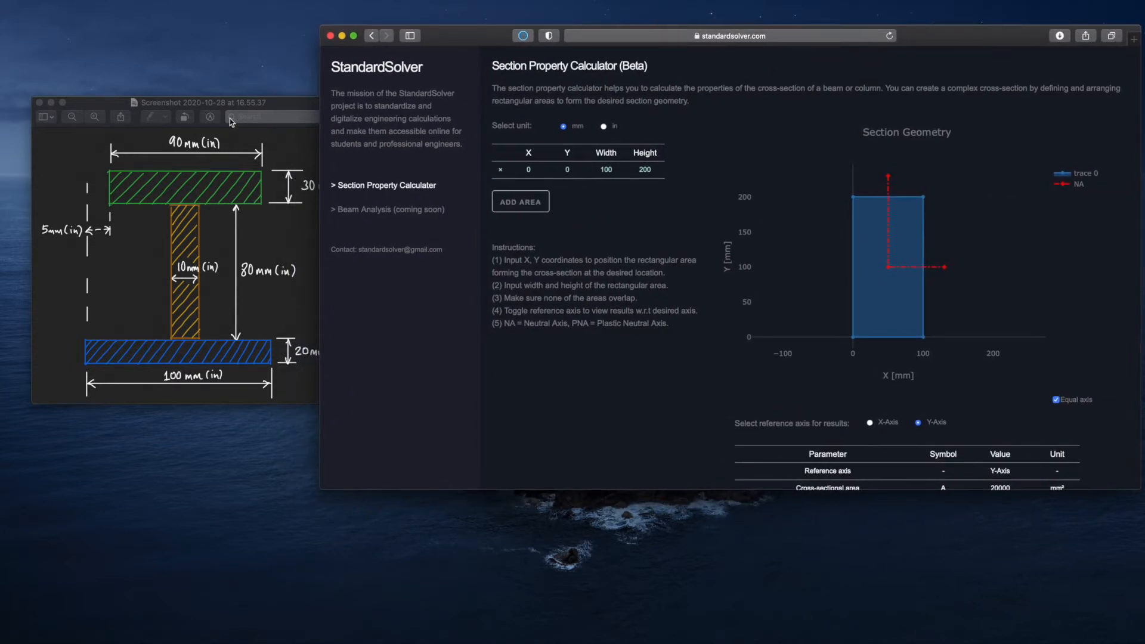
drag(274, 105, 234, 103)
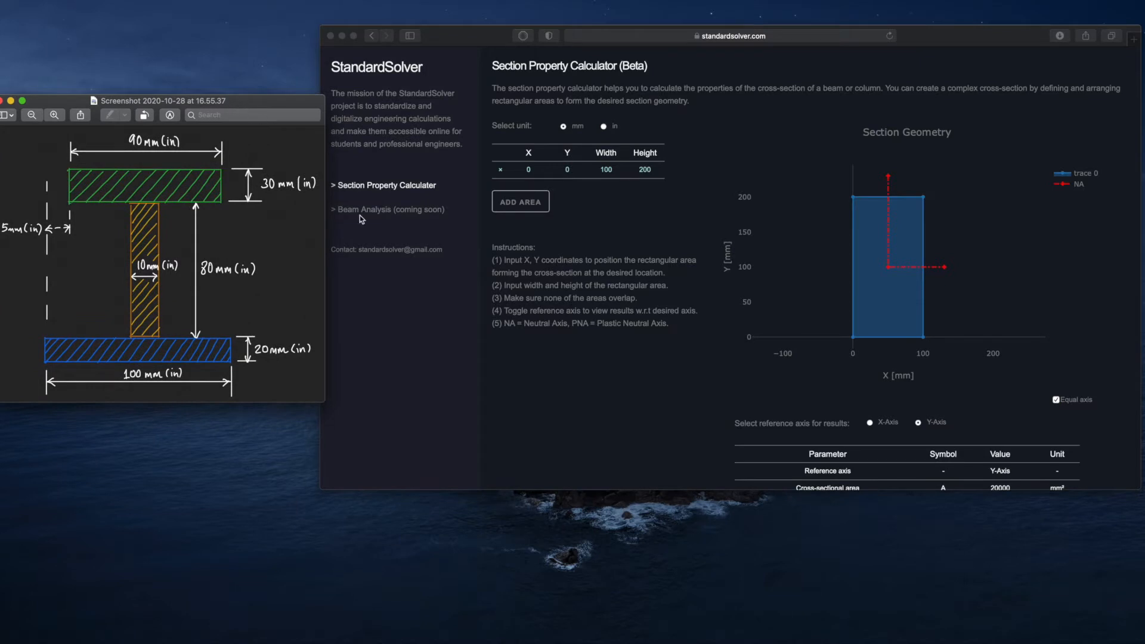
click(472, 342)
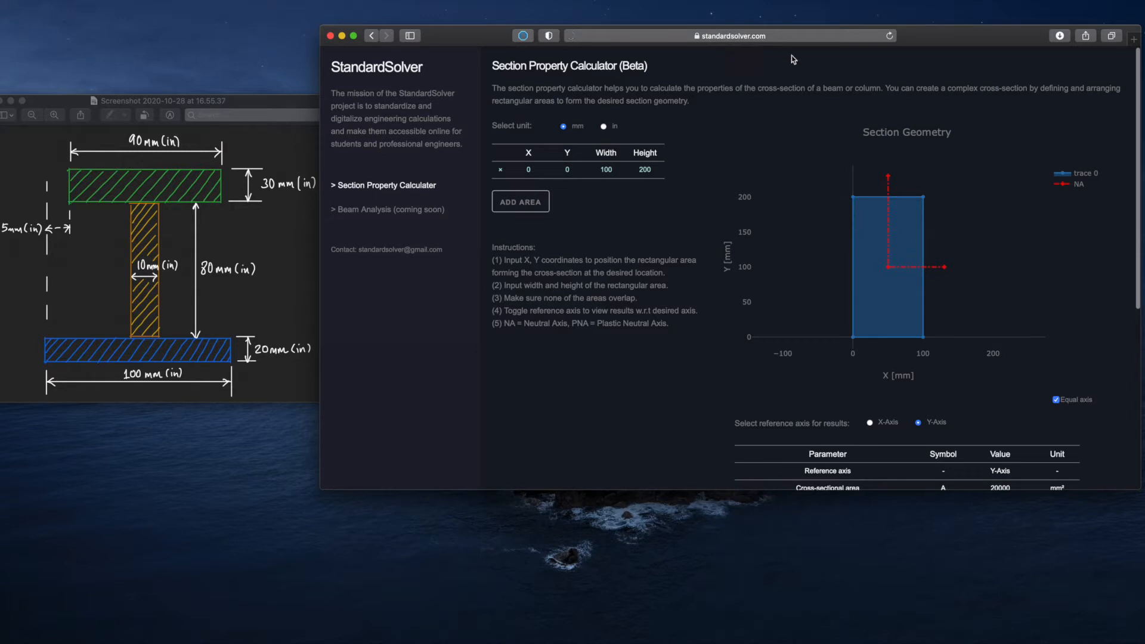
scroll(783, 304, down, 2)
scroll(778, 325, up, 2)
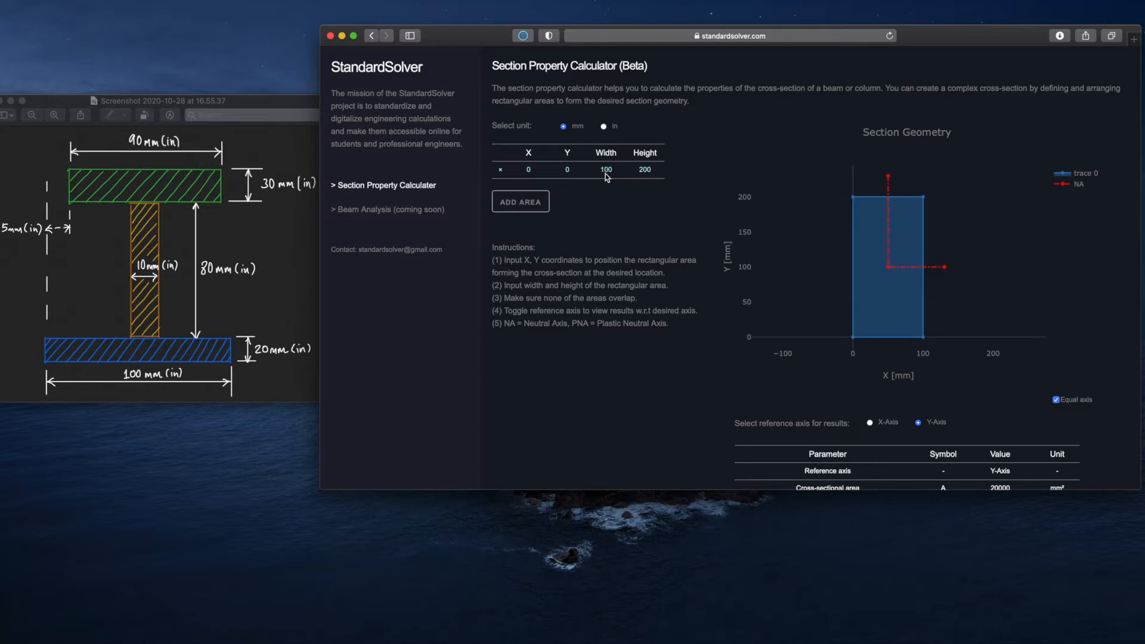
Set the height of the first rectangular area to 20 mm for the bottom flange, keeping equal axis scaling on
click(636, 175)
text(20)
click(597, 171)
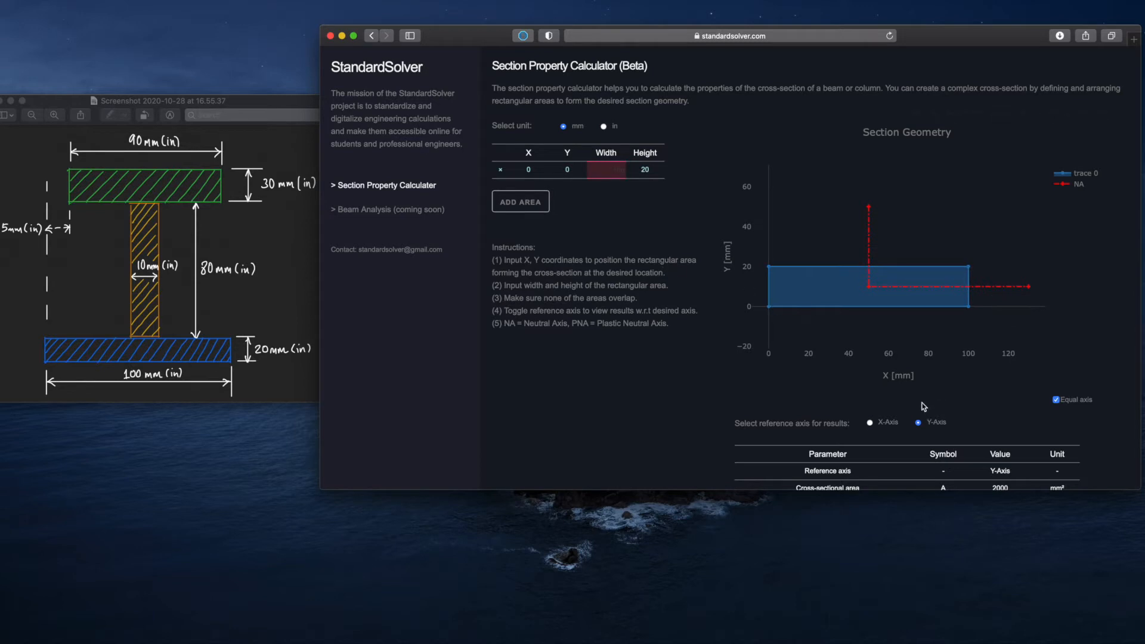
click(1057, 399)
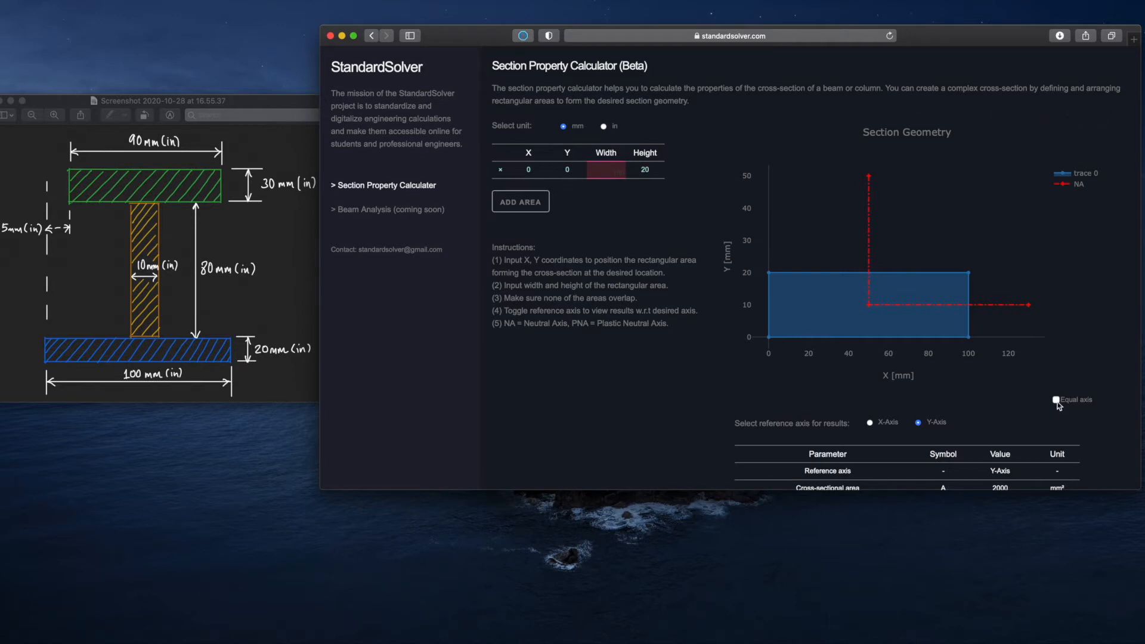
click(1057, 401)
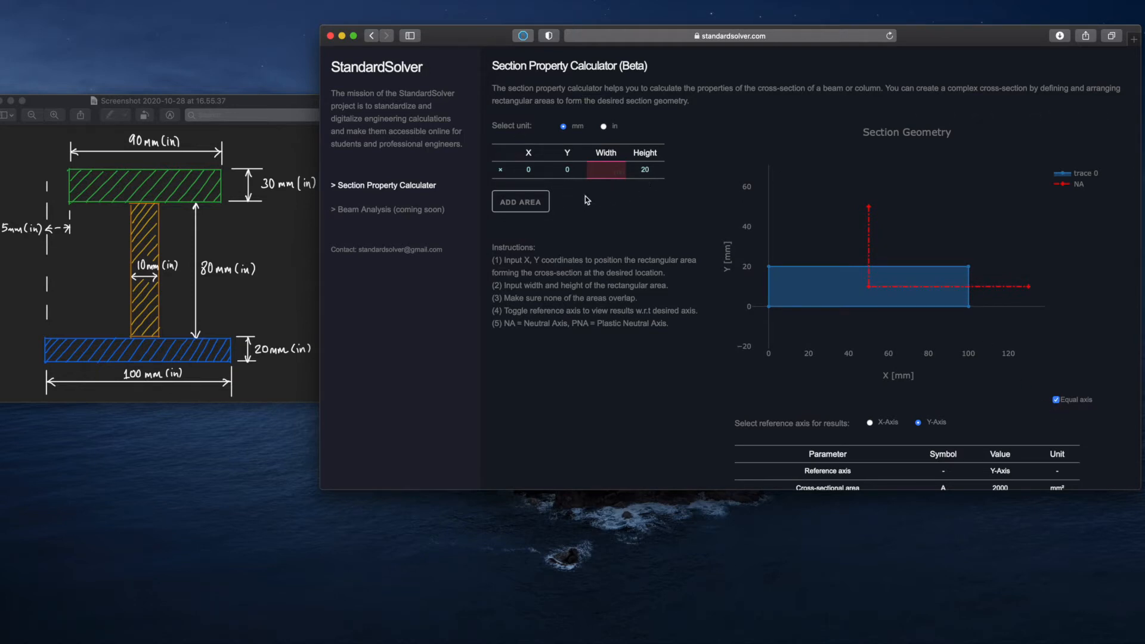
Add a second rectangular area for the web with a width of 10 mm and a height of 80 mm
click(533, 206)
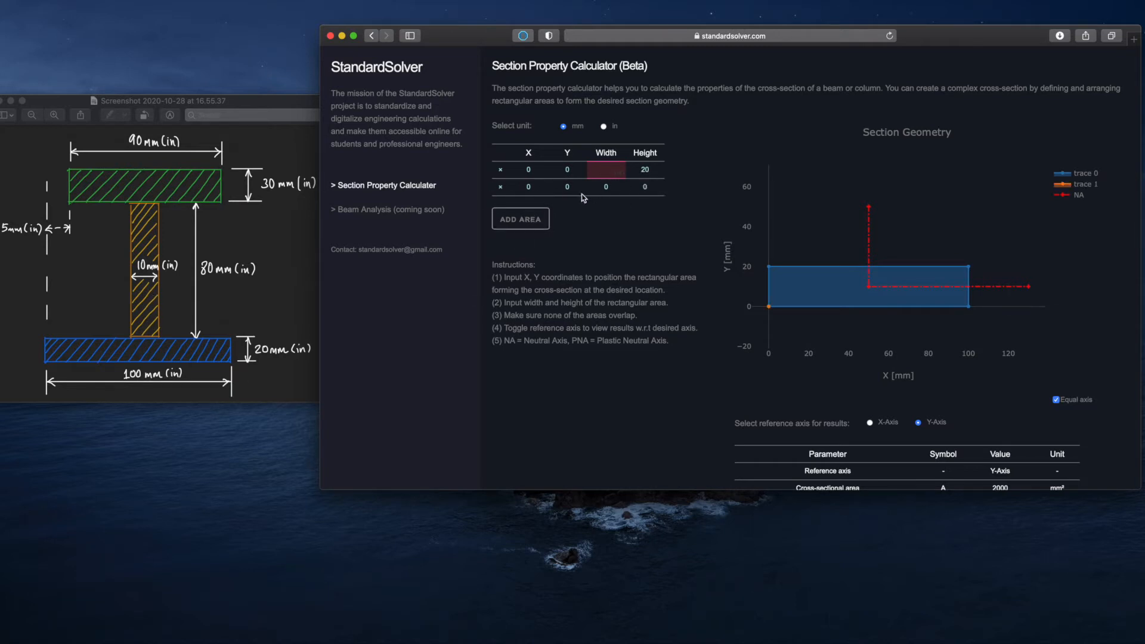
click(602, 192)
text(1)
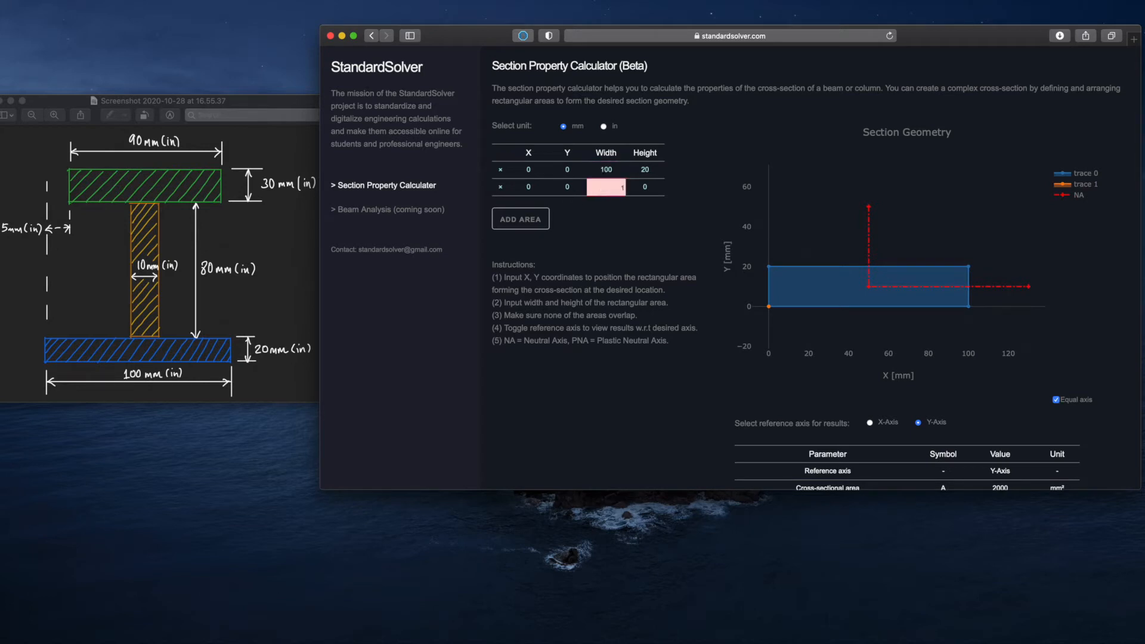
text(0)
click(640, 190)
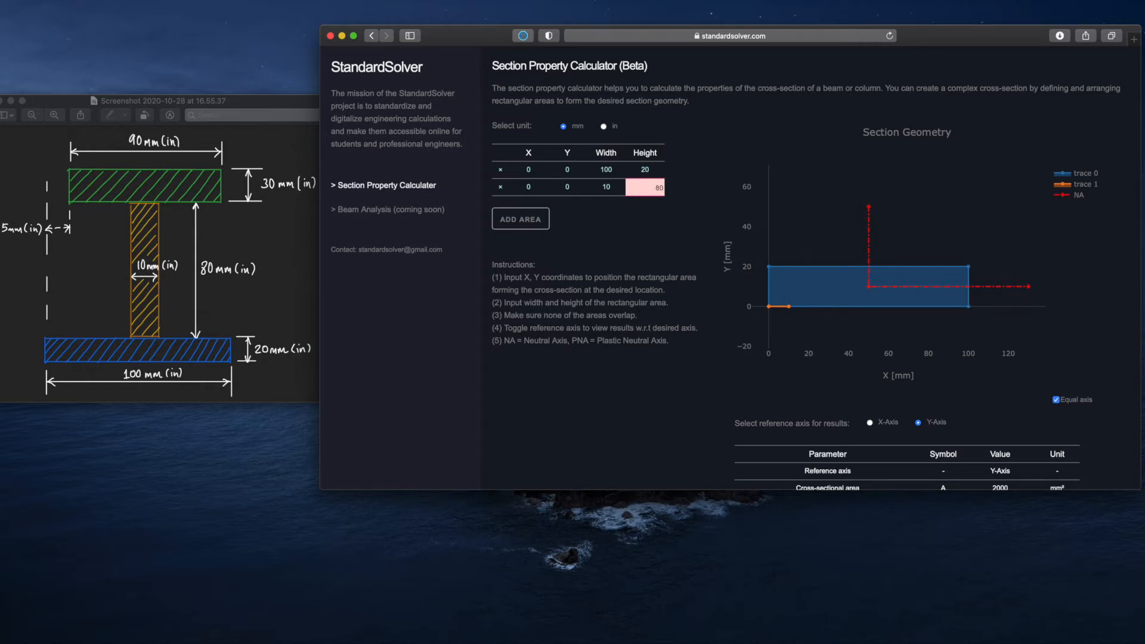
Position the web area at X 45 mm and Y 20 mm so it sits centred on the bottom flange
click(540, 190)
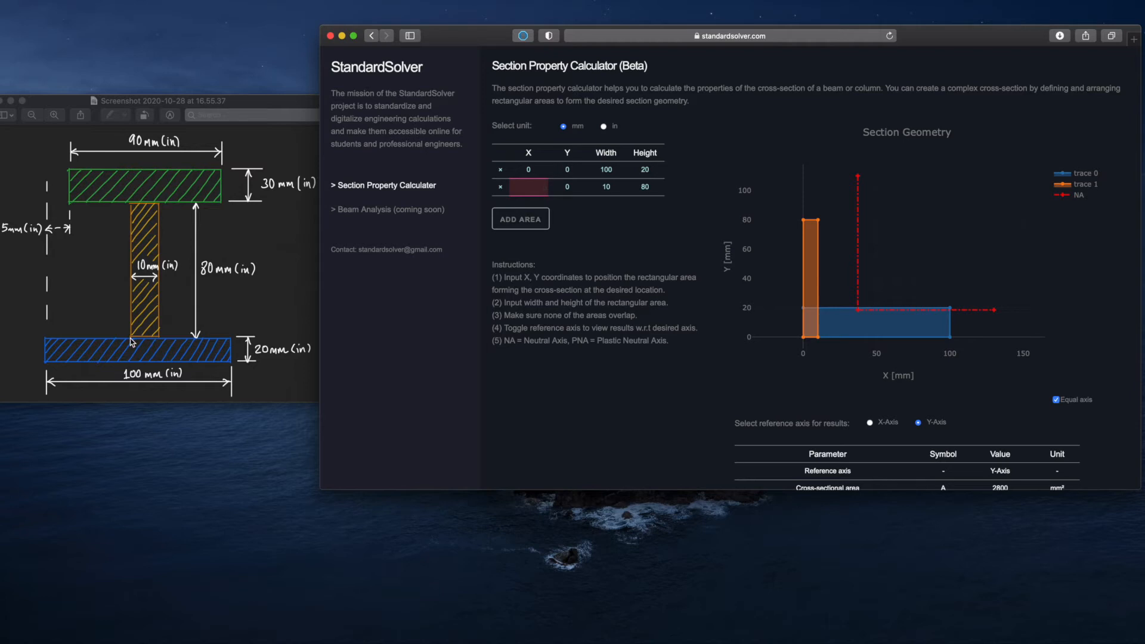
click(532, 190)
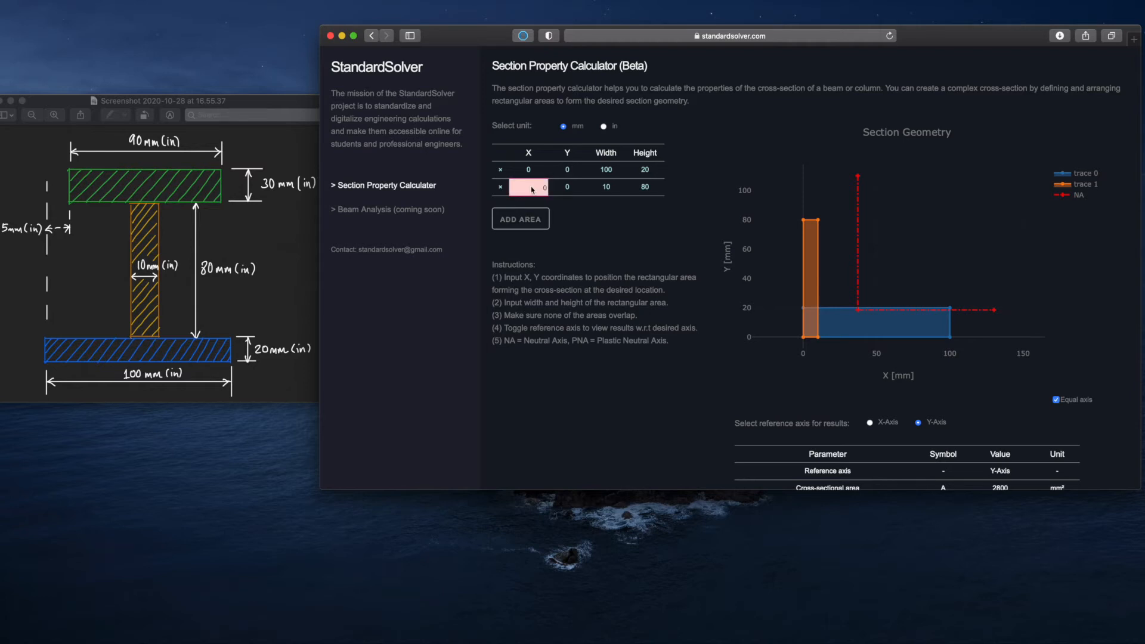
text(45)
click(571, 189)
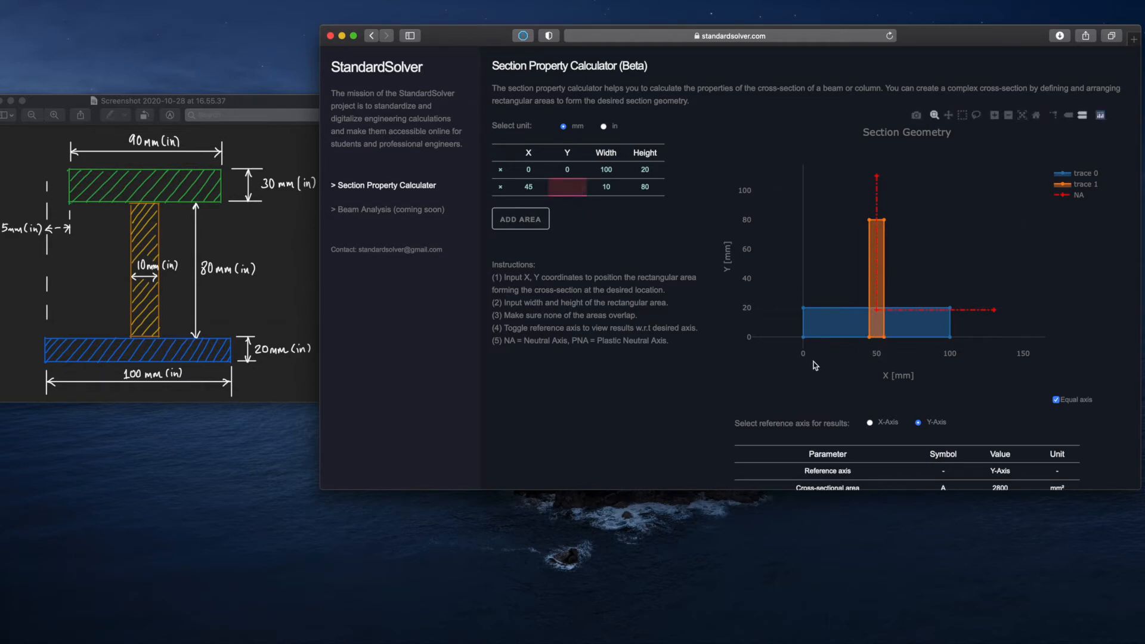
click(573, 191)
text(0)
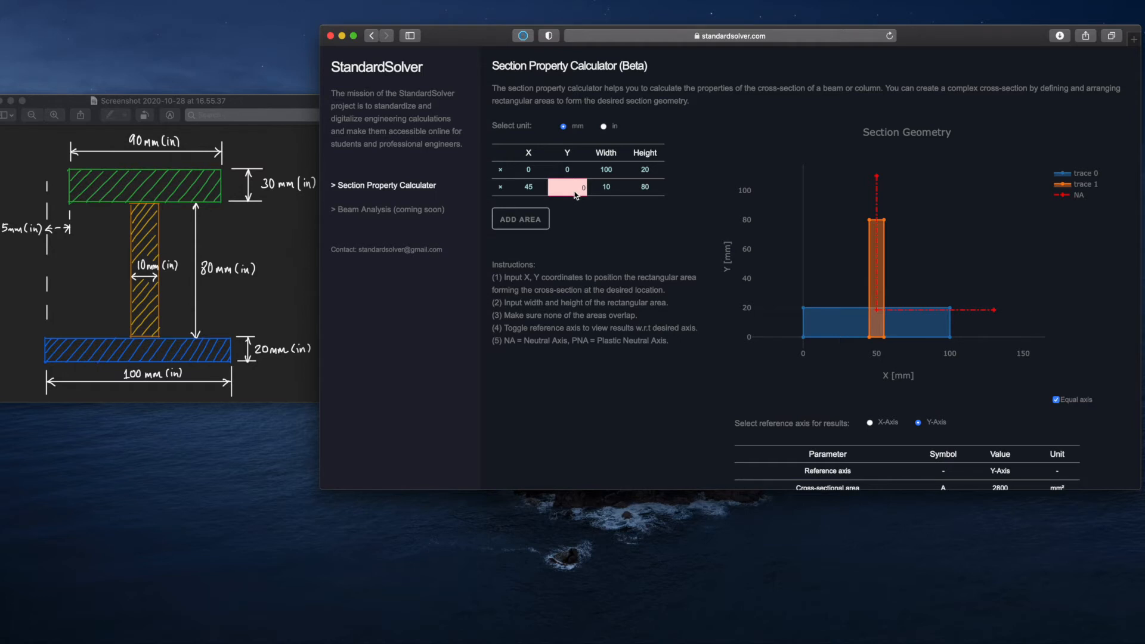
text(2)
click(621, 188)
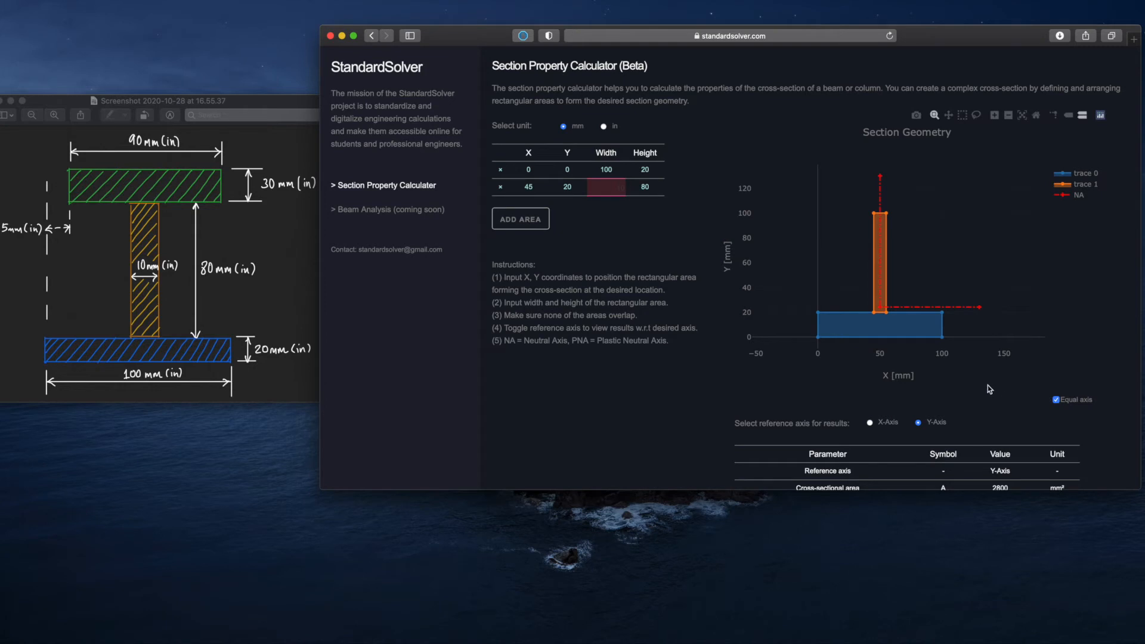
Add a third rectangular area for the top flange with a width of 90 mm and a height of 30 mm
click(531, 222)
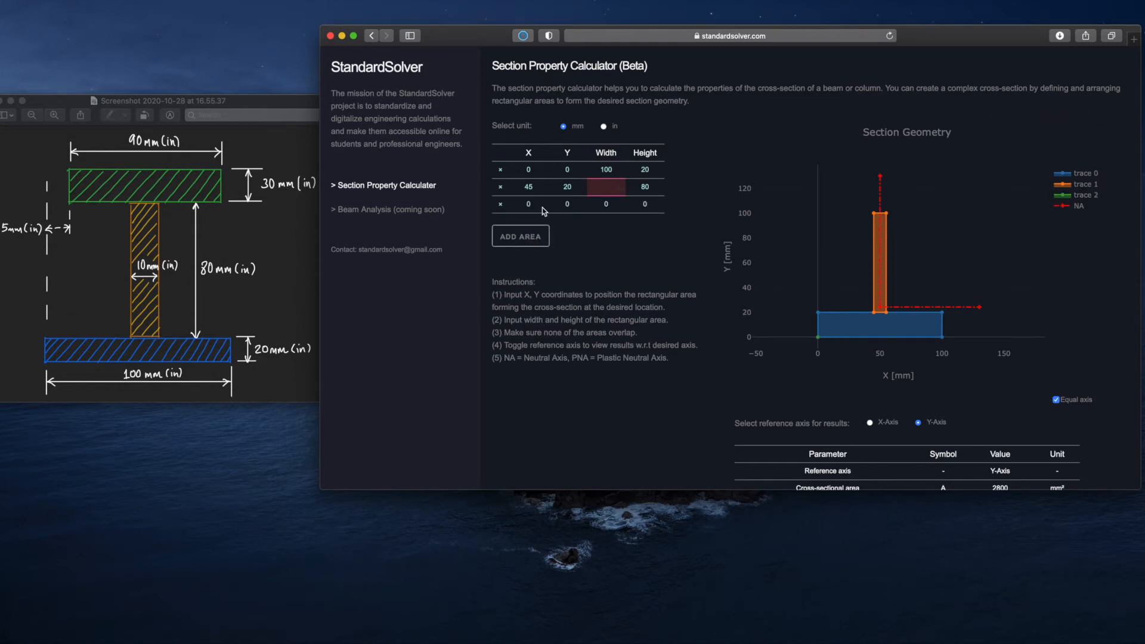
click(600, 208)
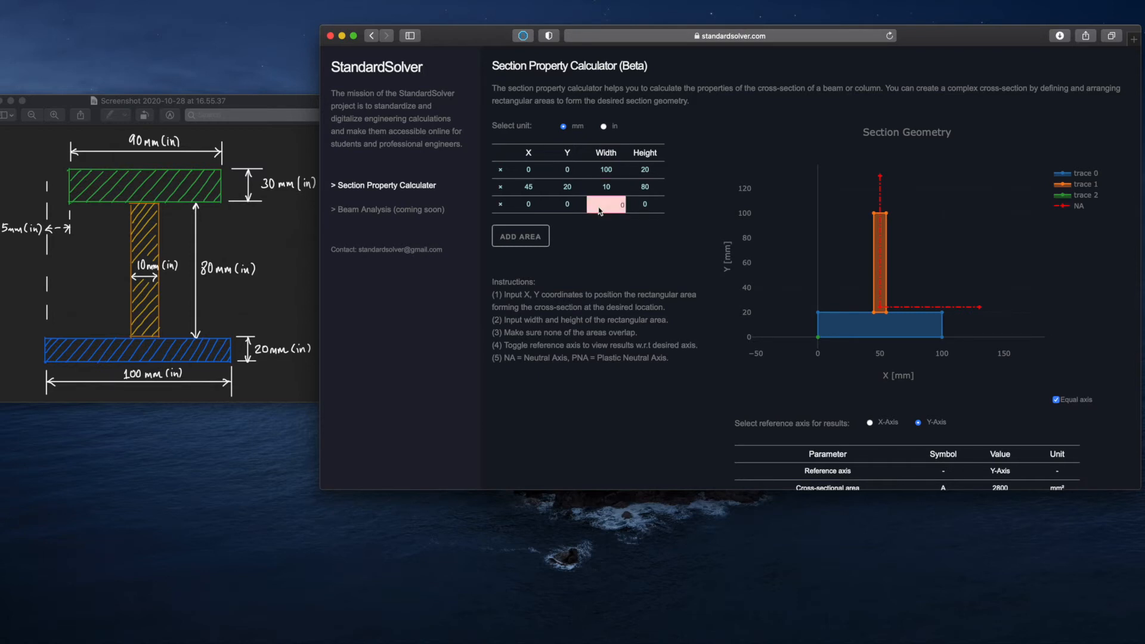
text(9)
click(636, 209)
text(30)
click(601, 208)
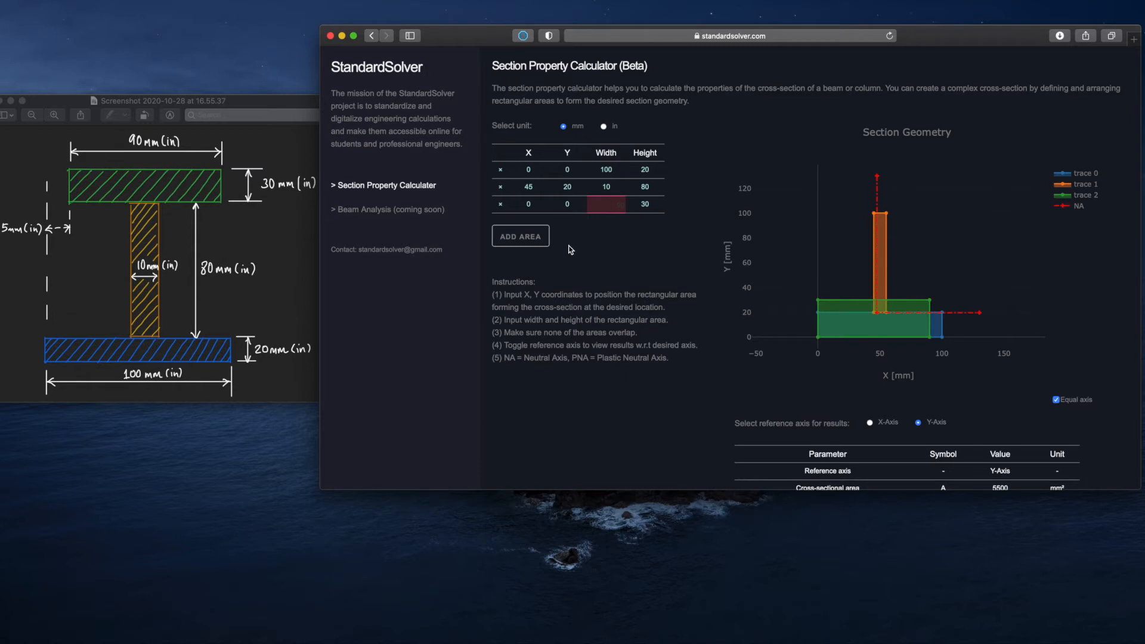
Position the top flange area at X 5 mm and Y 100 mm so it rests on the web
click(541, 208)
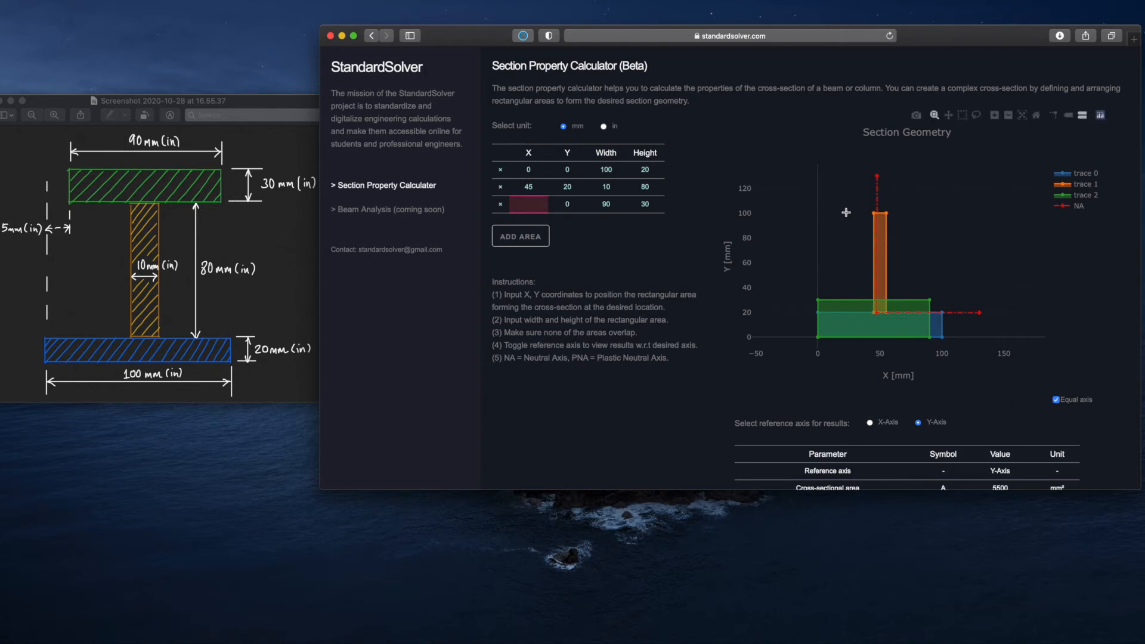
click(545, 207)
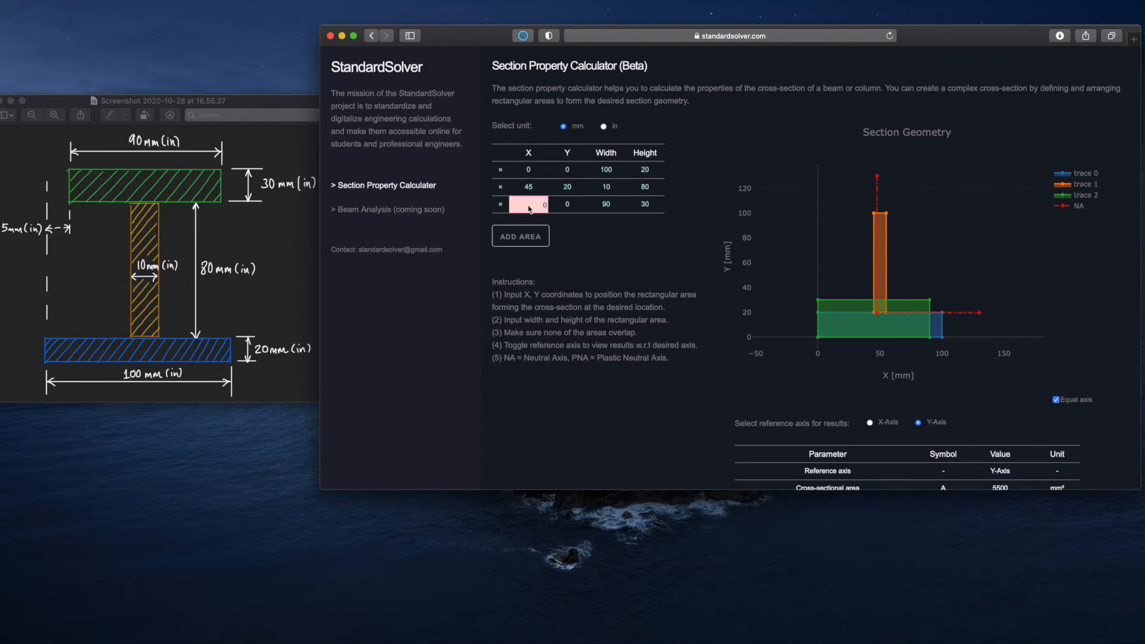
text(5)
click(566, 212)
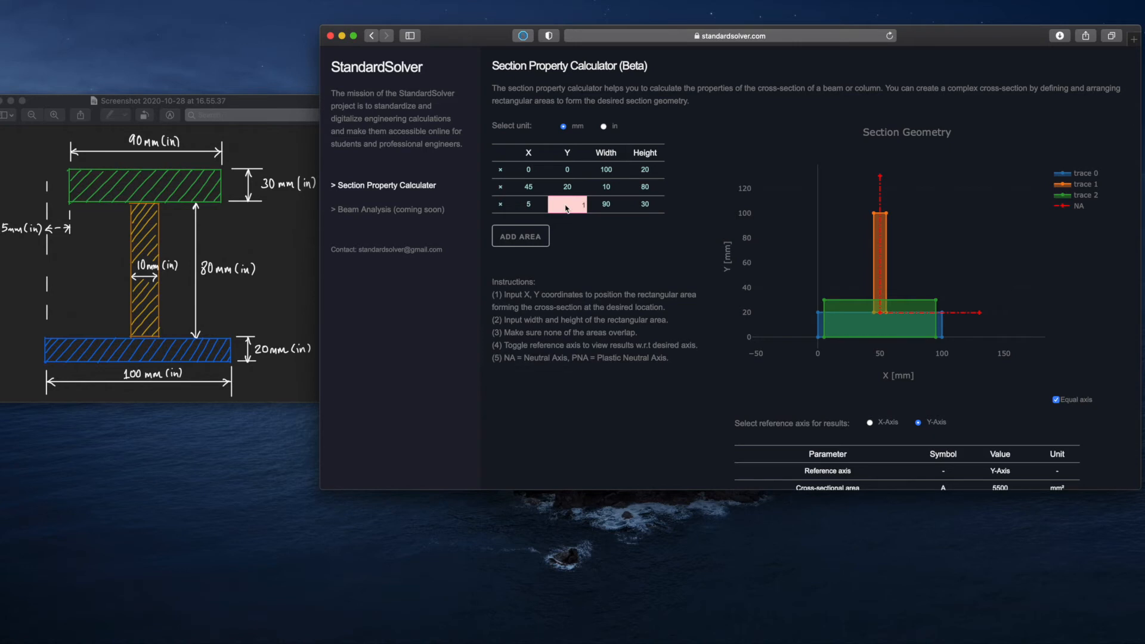
click(621, 205)
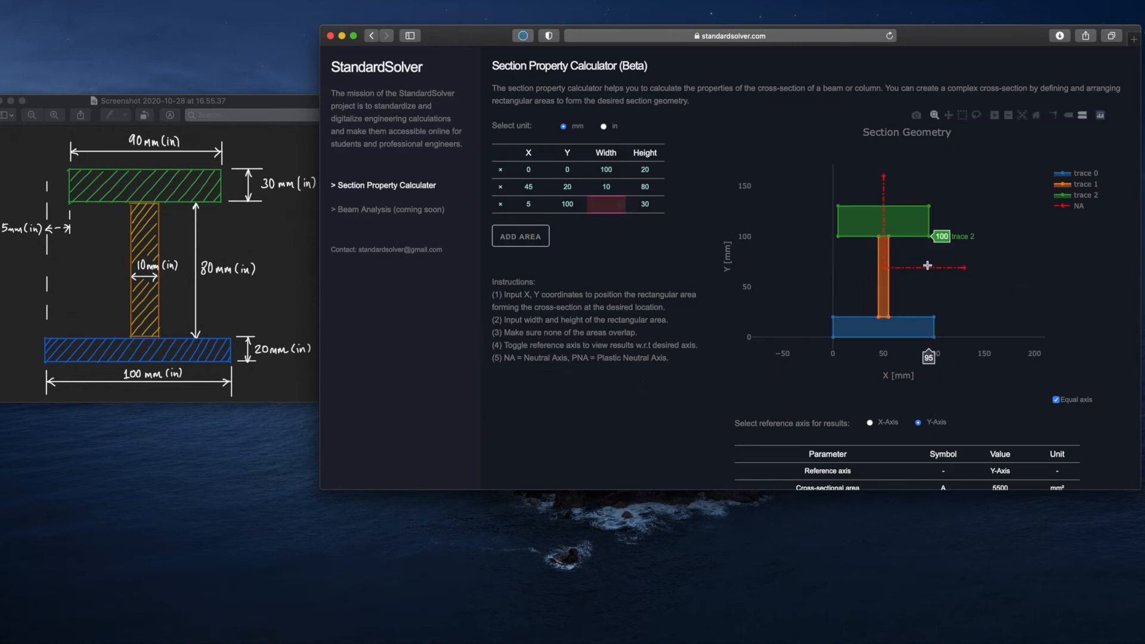
Review the section results for the Y-axis and switch the results' reference axis to X-Axis
scroll(753, 258, down, 1)
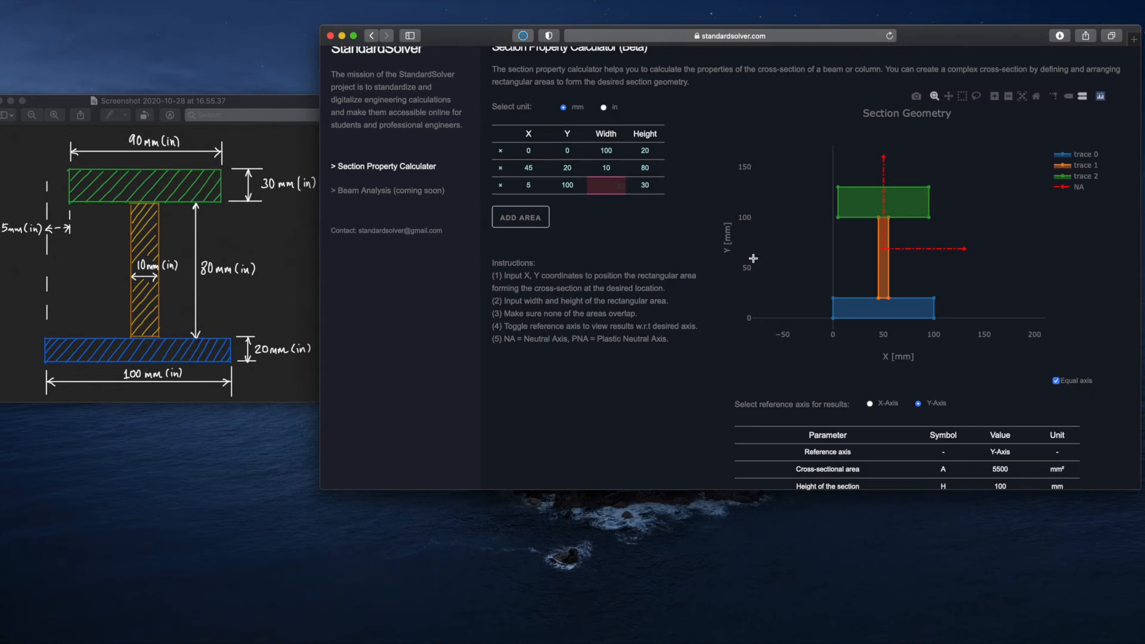
scroll(754, 260, down, 5)
scroll(755, 261, down, 4)
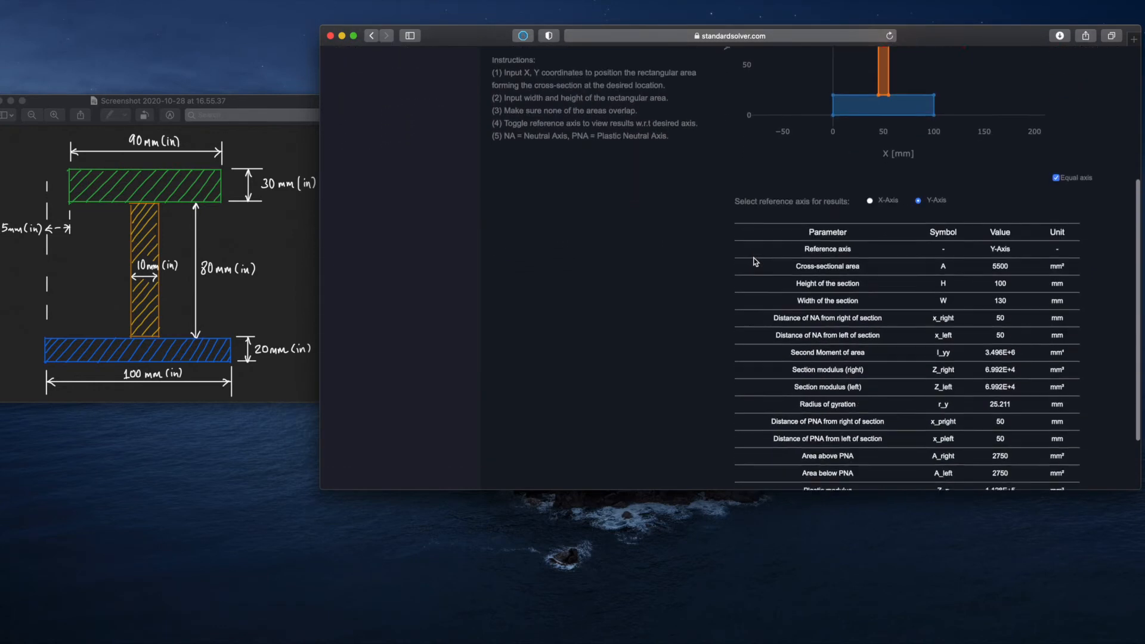
scroll(756, 262, up, 4)
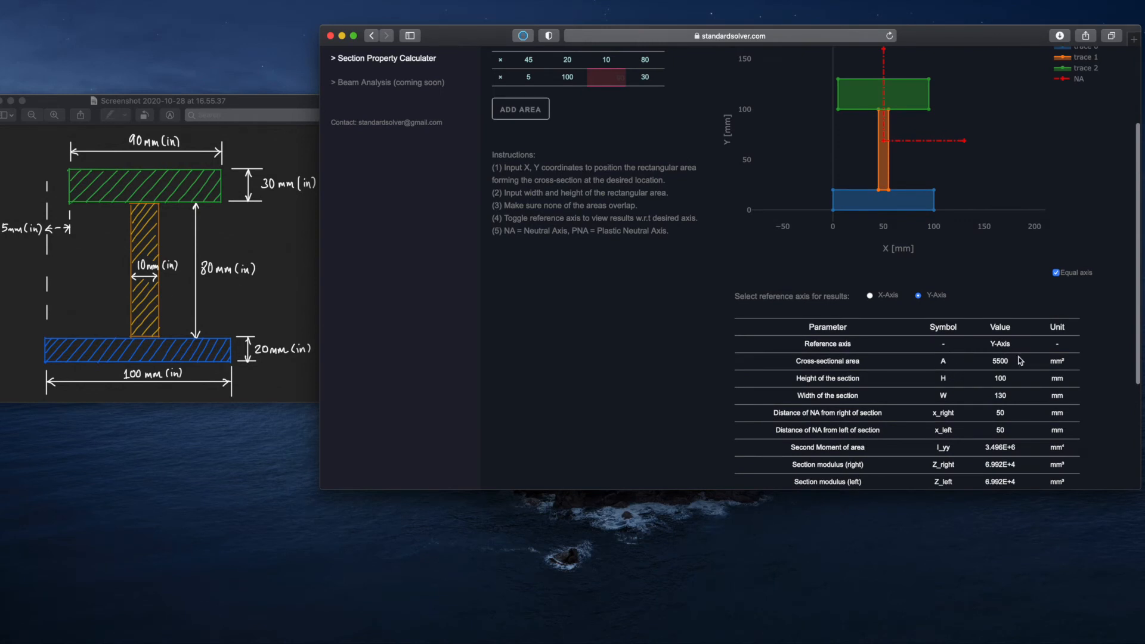
click(870, 296)
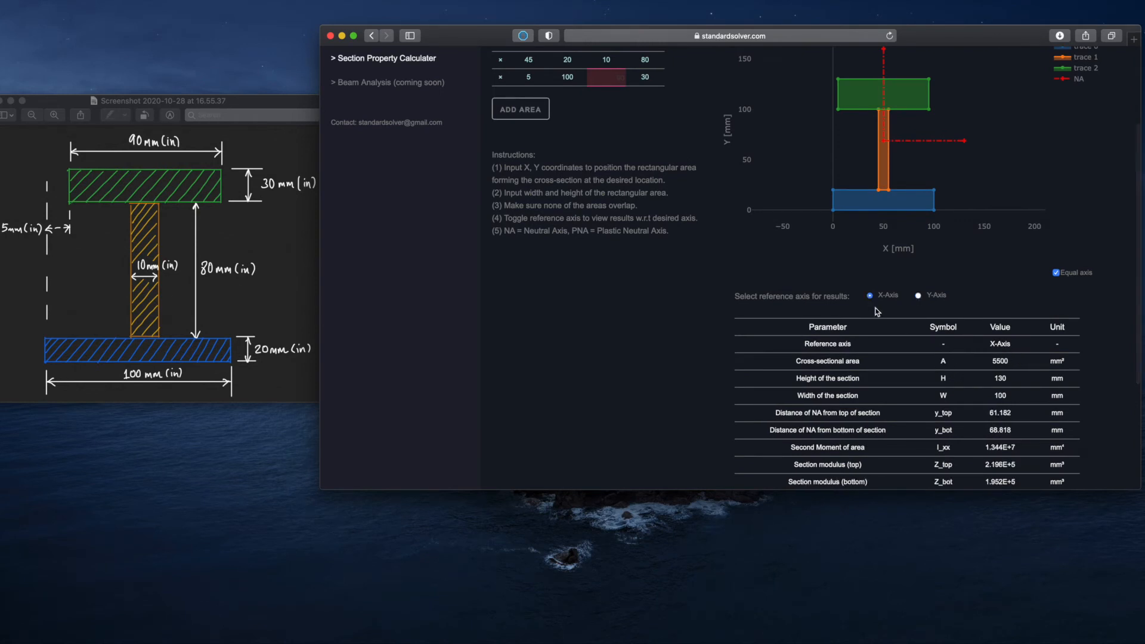
Examine the X-axis section properties, comparing the parameter table with the plotted geometry and the sketch
scroll(882, 253, up, 1)
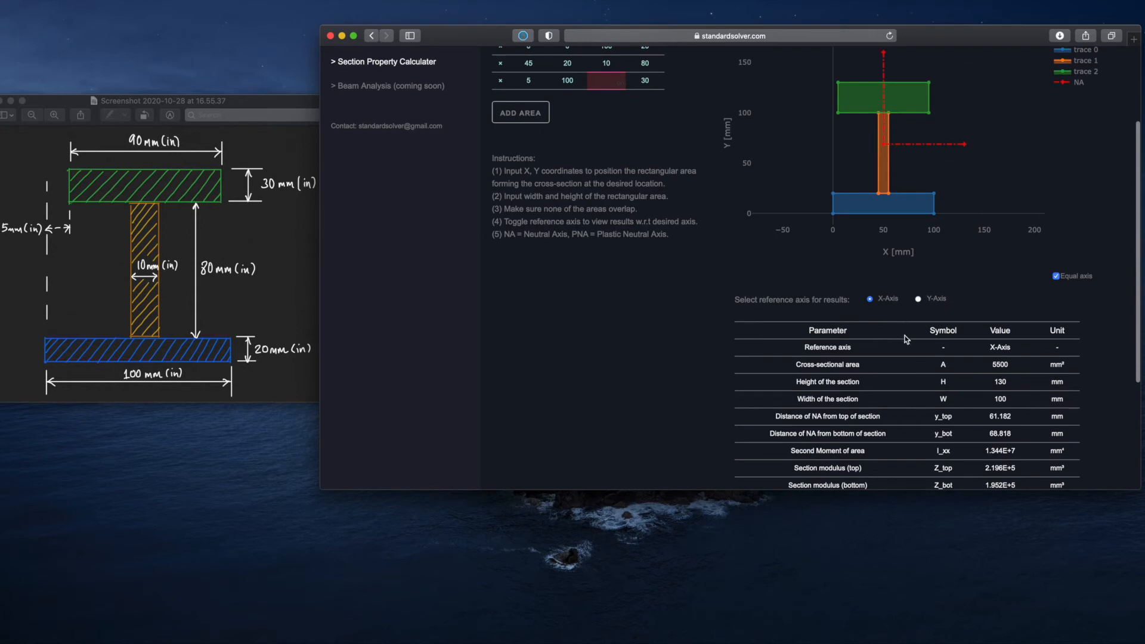
scroll(892, 215, down, 4)
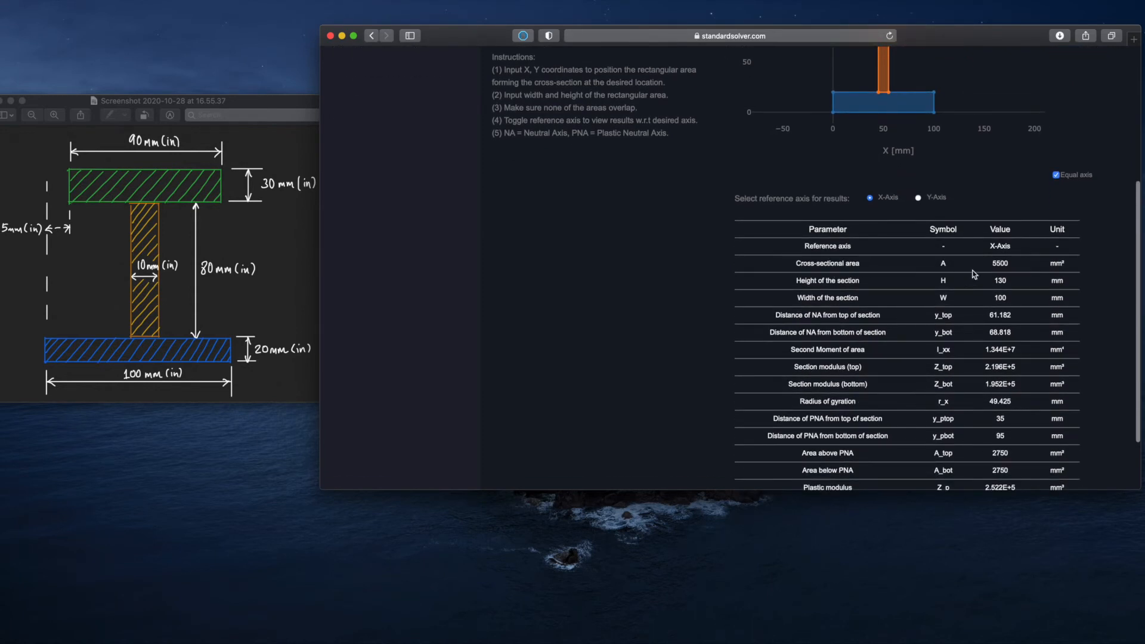
scroll(904, 299, up, 1)
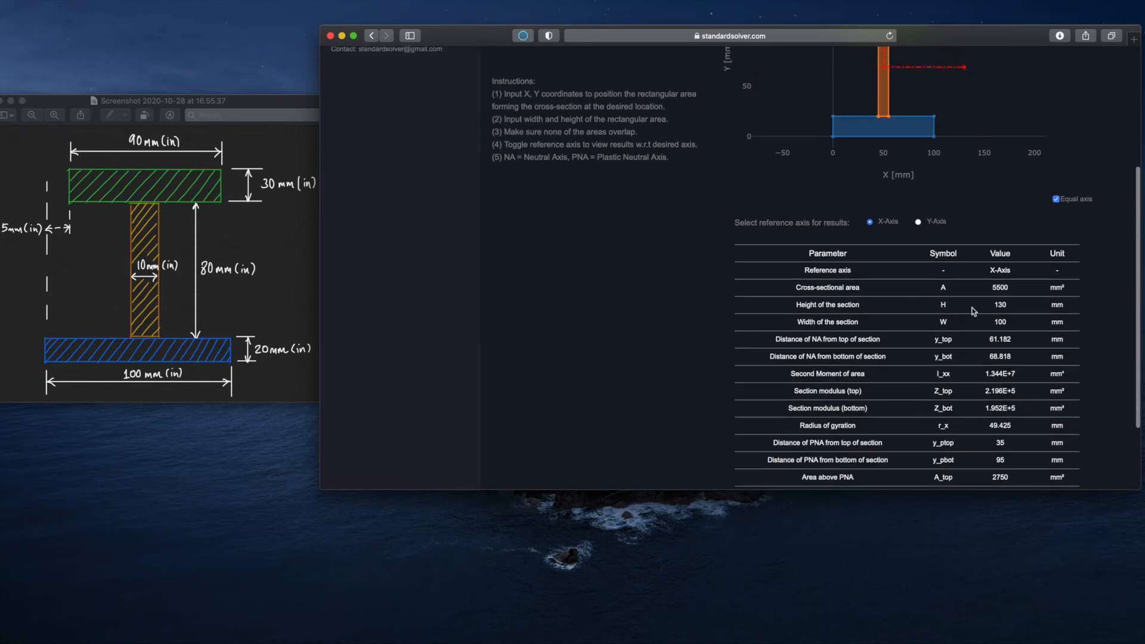
scroll(985, 337, up, 3)
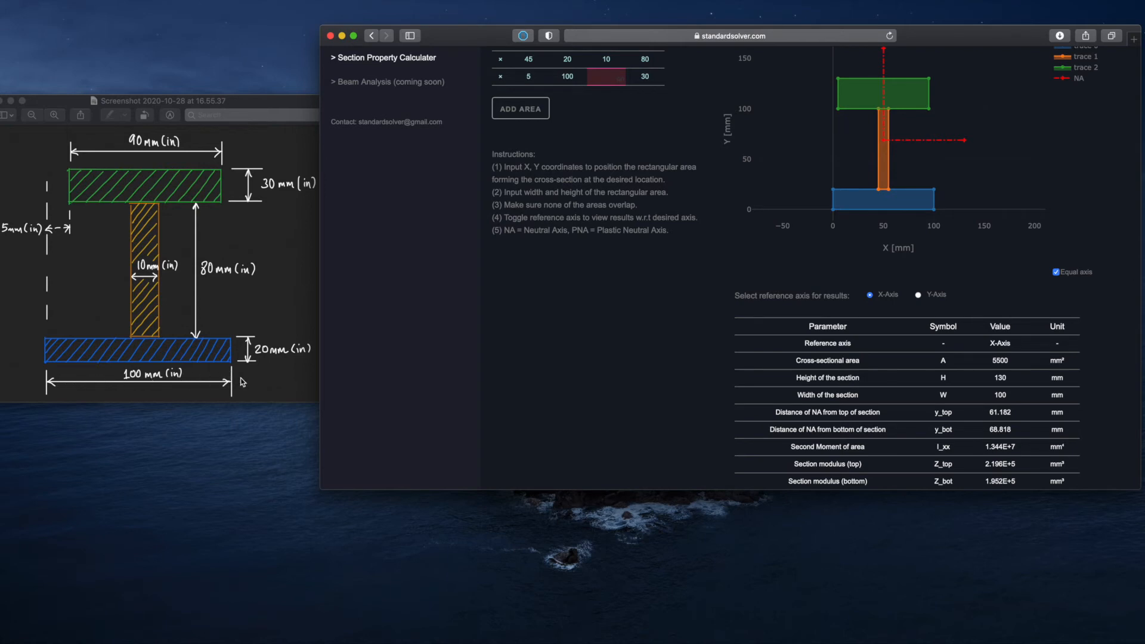
scroll(1002, 420, down, 2)
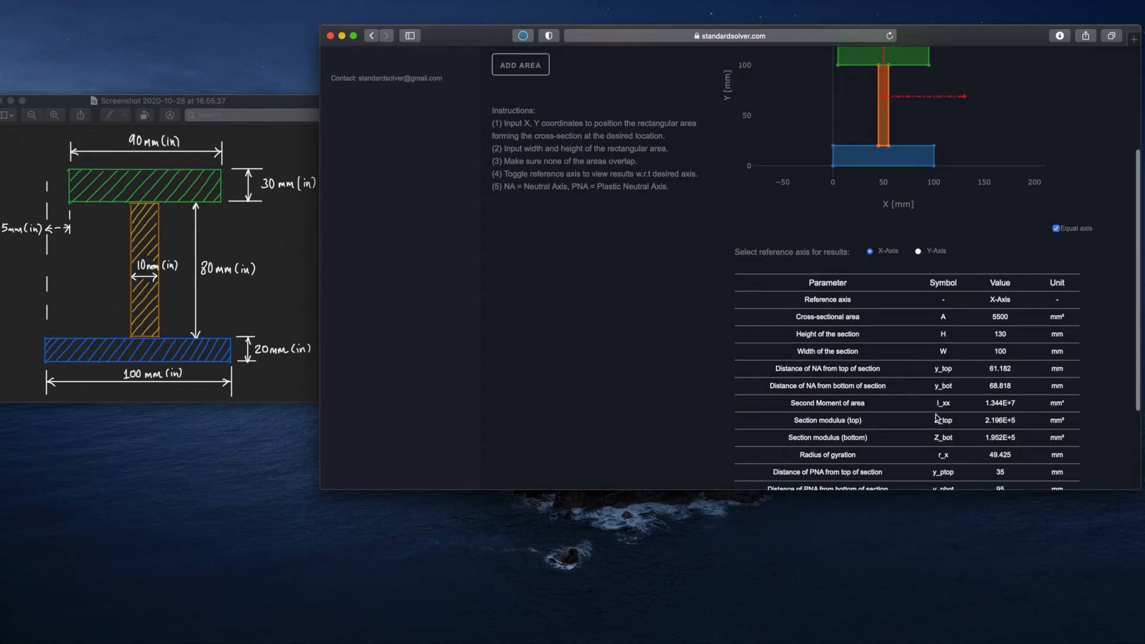
scroll(843, 385, up, 1)
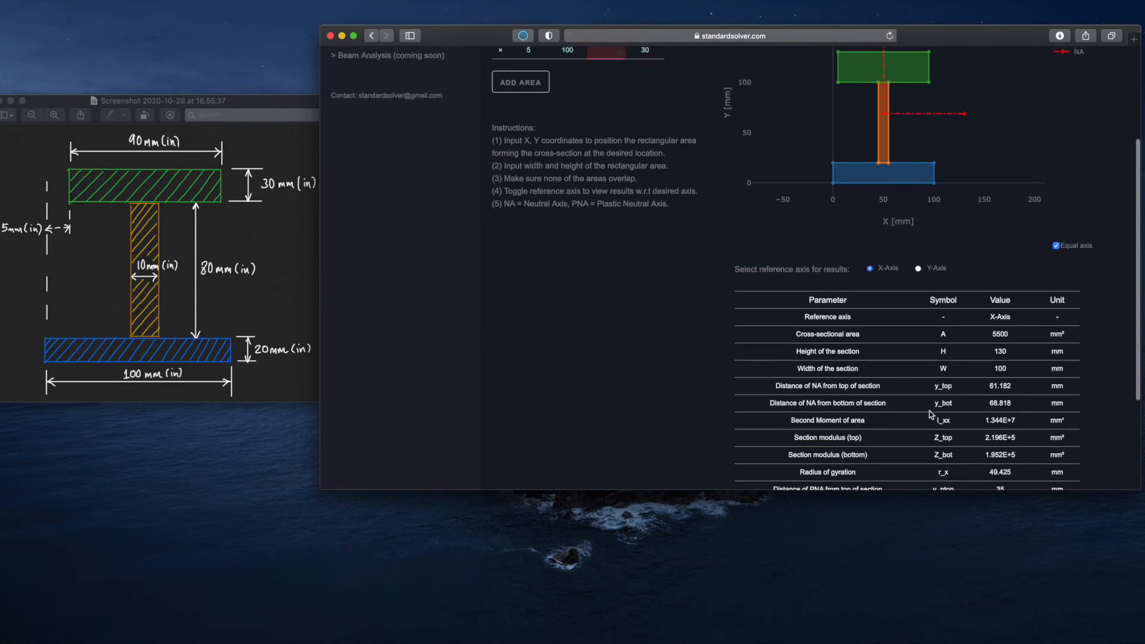
scroll(978, 410, up, 5)
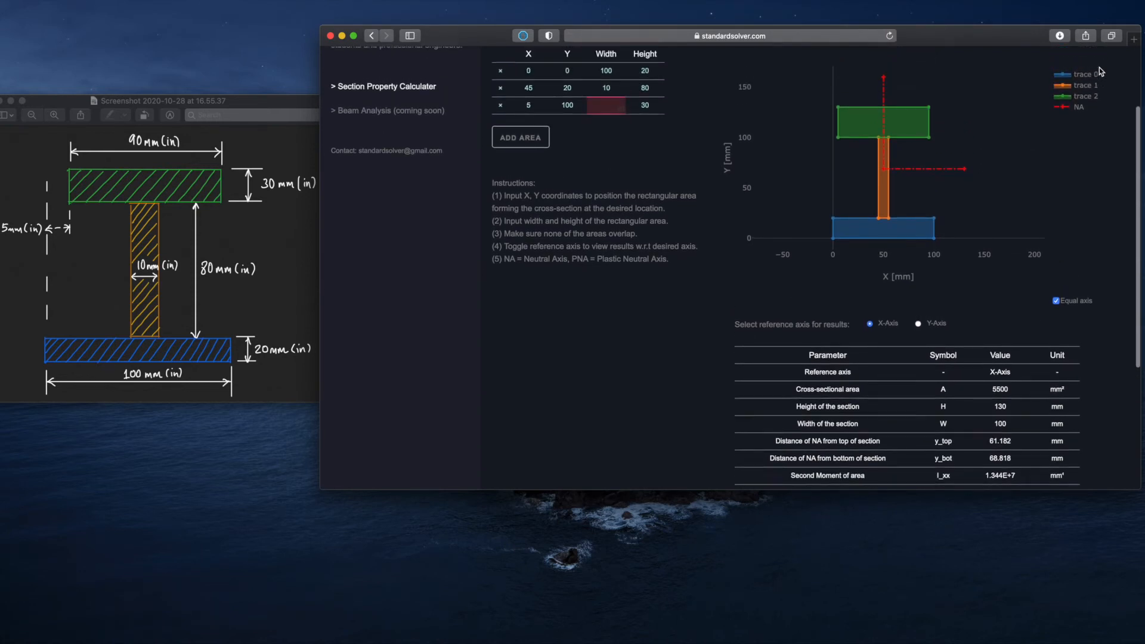
Inspect the neutral axis coordinates on the section plot and examine the elastic and plastic properties about the X-axis
click(1069, 90)
mouse_move(887, 245)
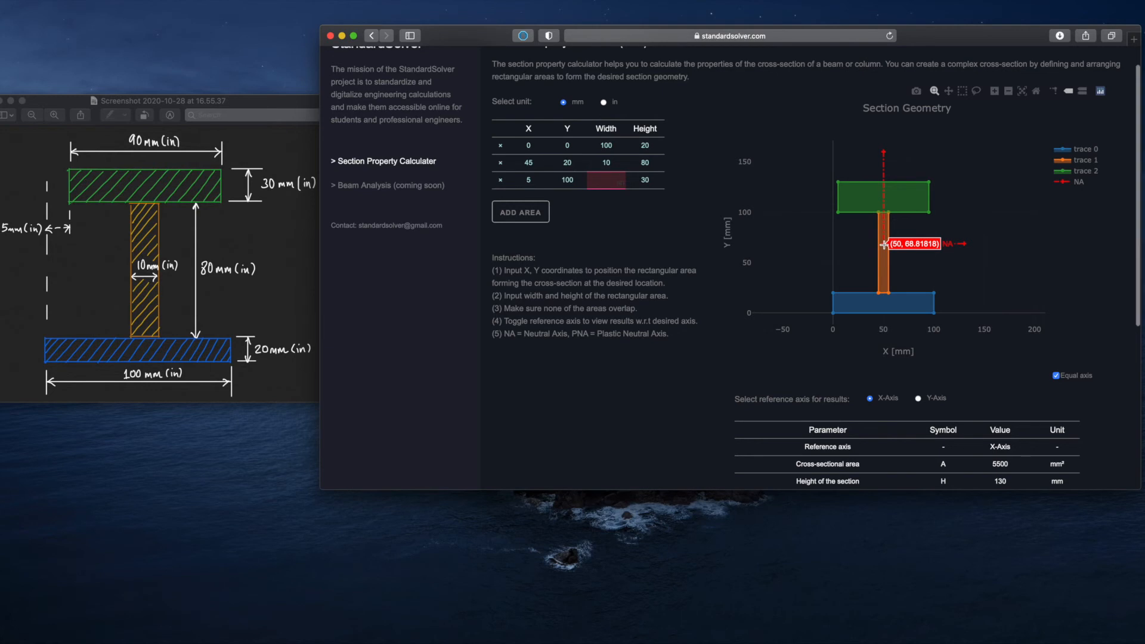
scroll(884, 244, down, 4)
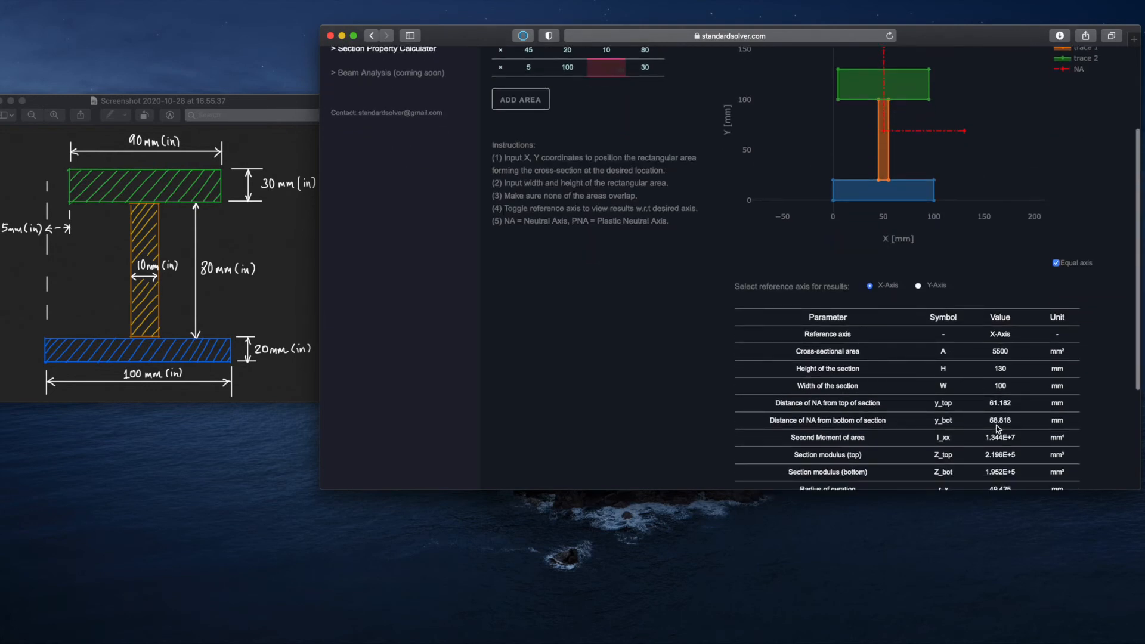
scroll(1005, 426, down, 2)
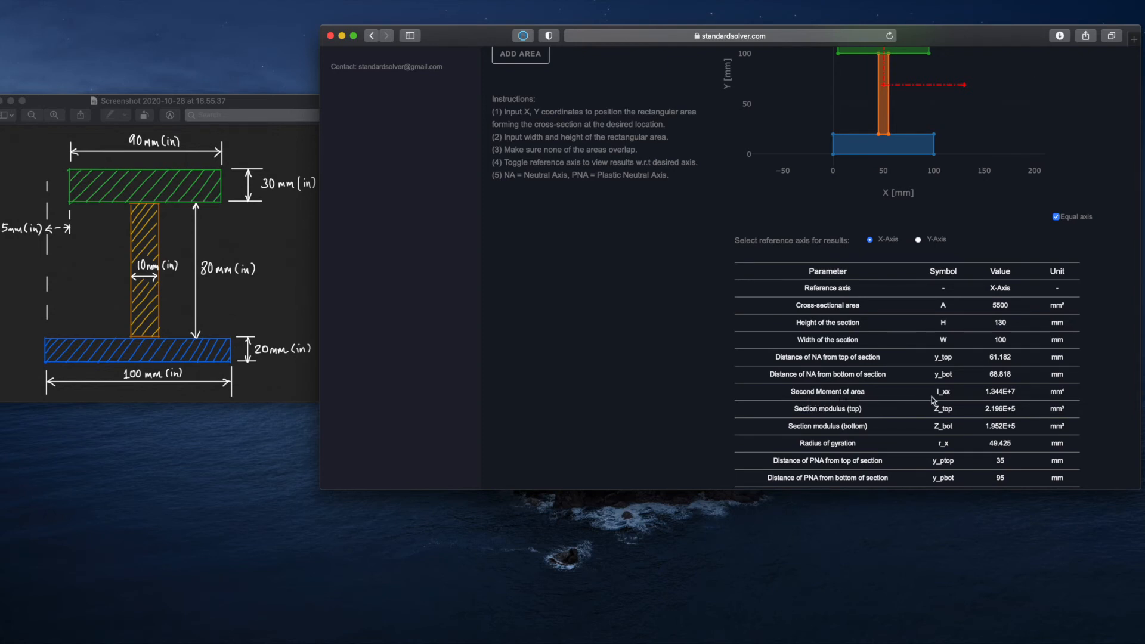
scroll(1000, 395, down, 2)
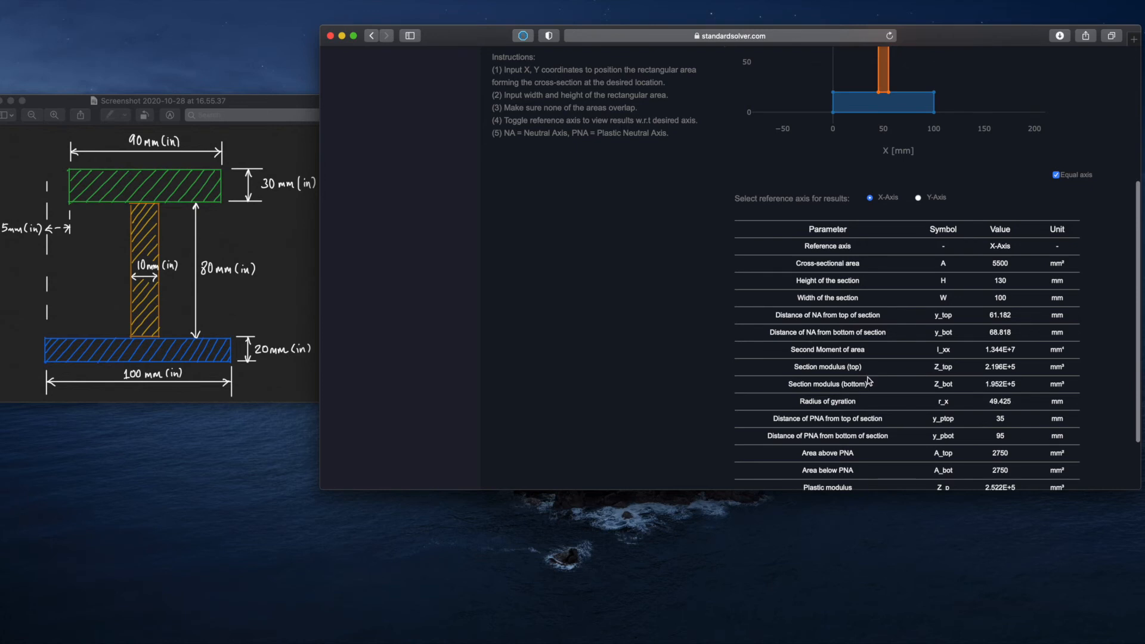
scroll(875, 408, down, 2)
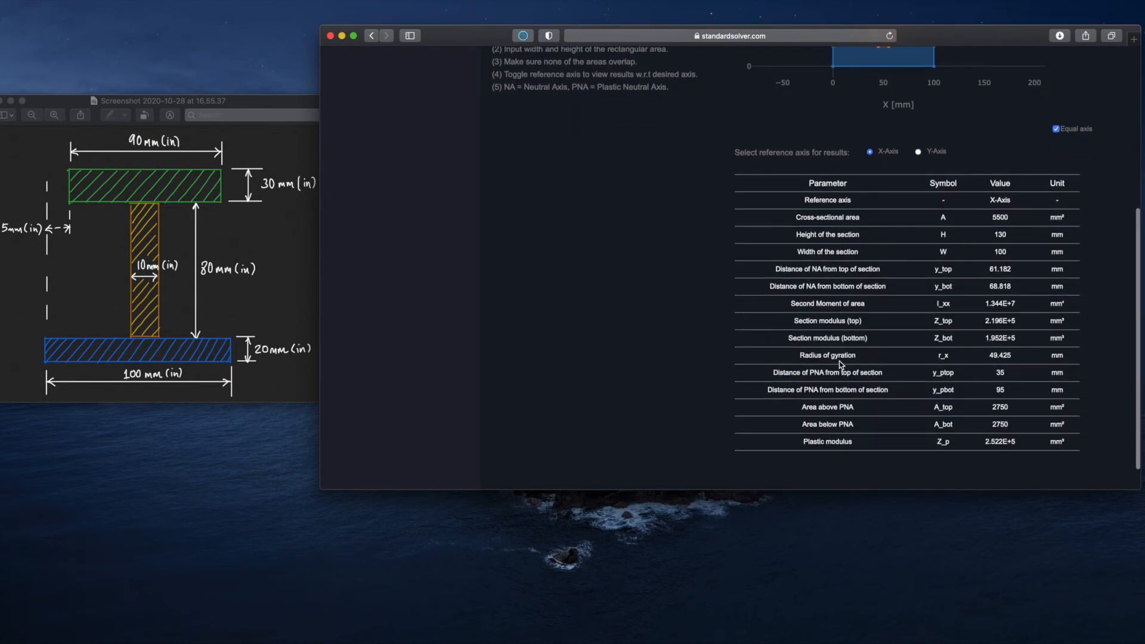
scroll(839, 390, down, 1)
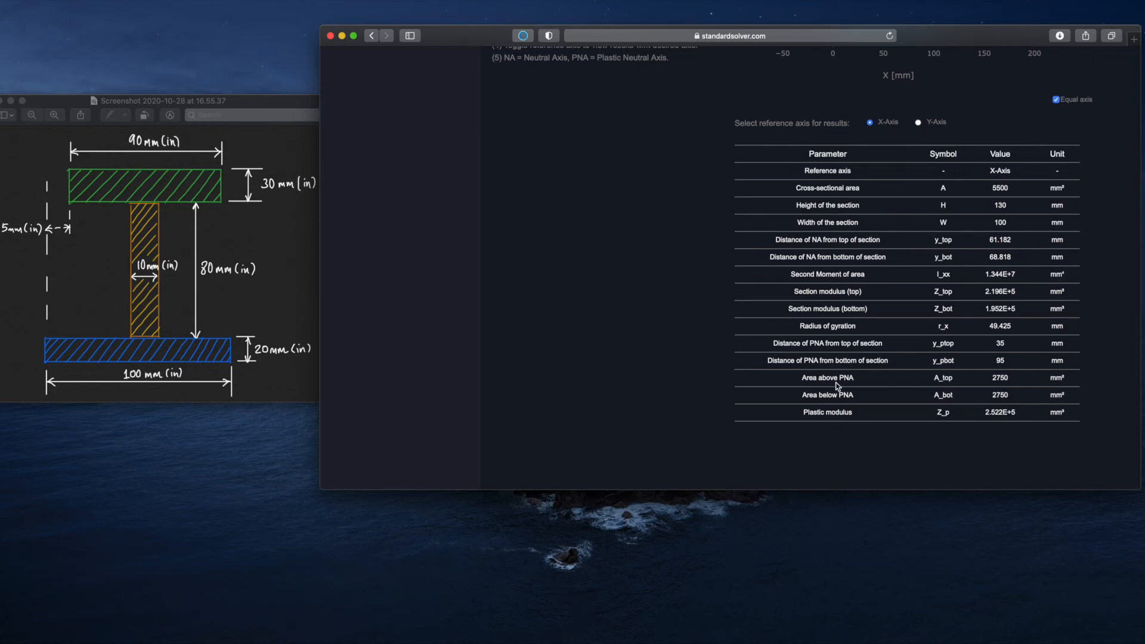
Switch the results' reference axis to Y-Axis and review its section properties against the plotted geometry
scroll(926, 416, up, 5)
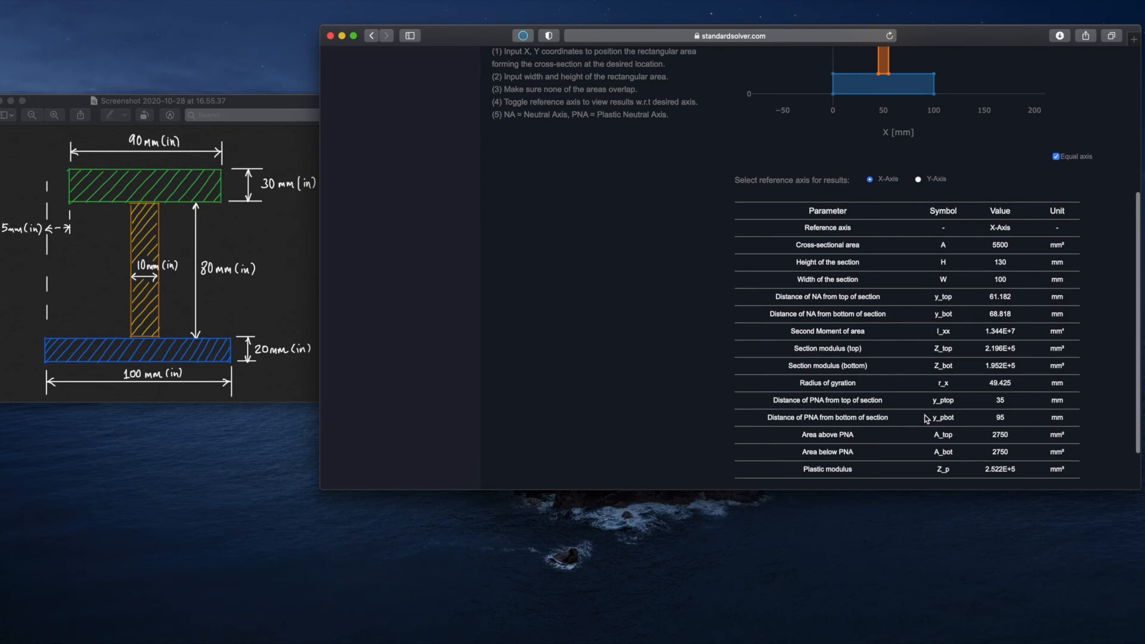
scroll(926, 419, up, 3)
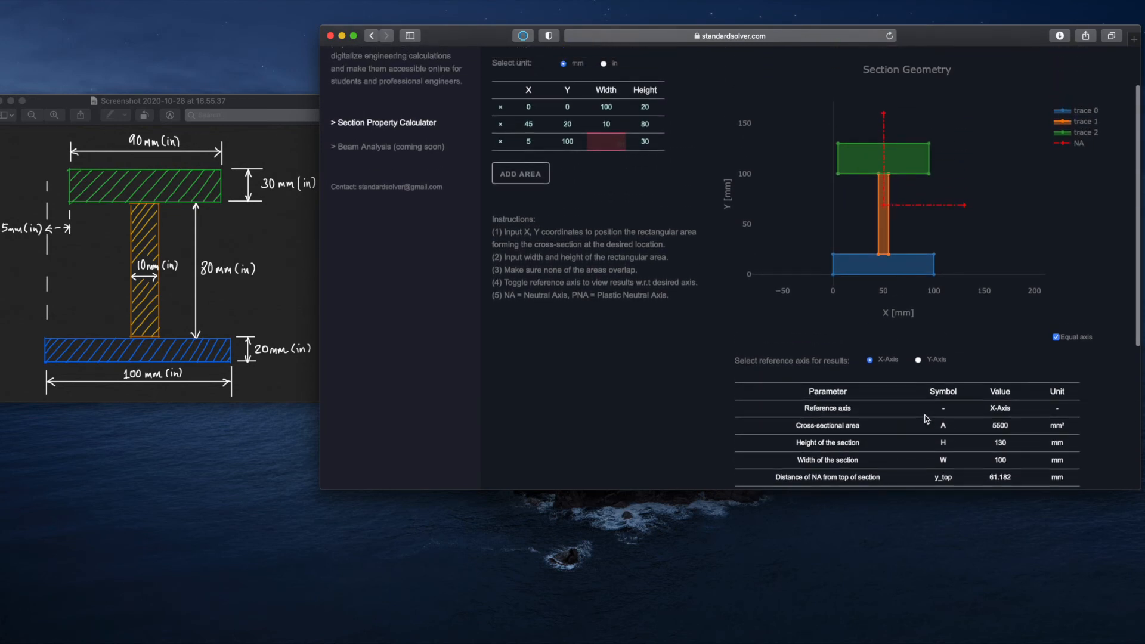
click(918, 361)
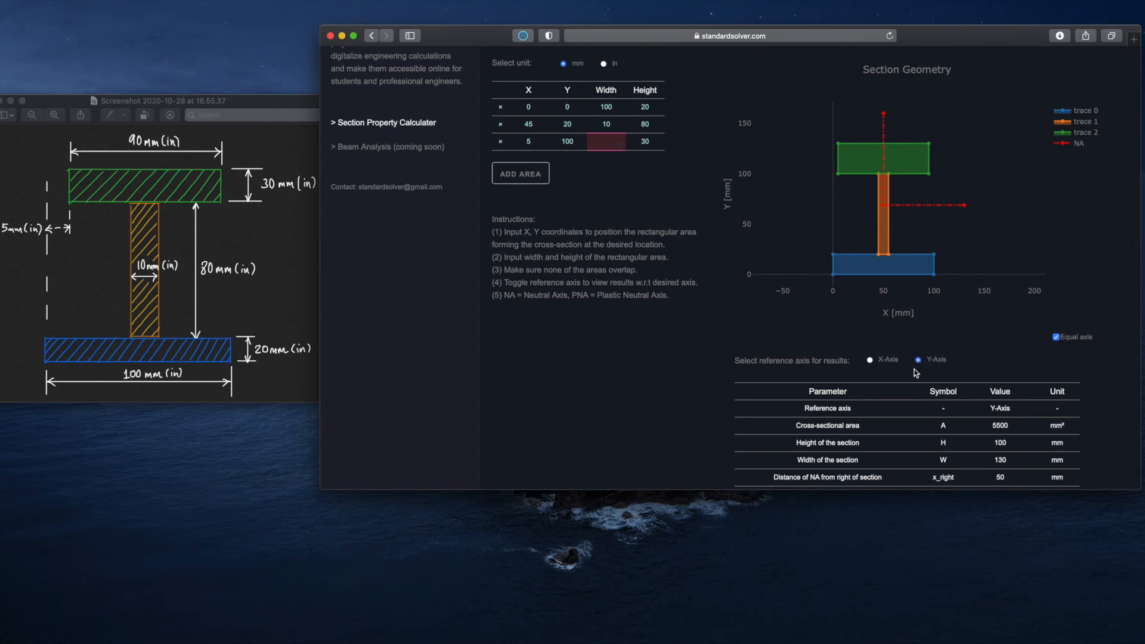
scroll(919, 365, down, 4)
scroll(919, 365, down, 2)
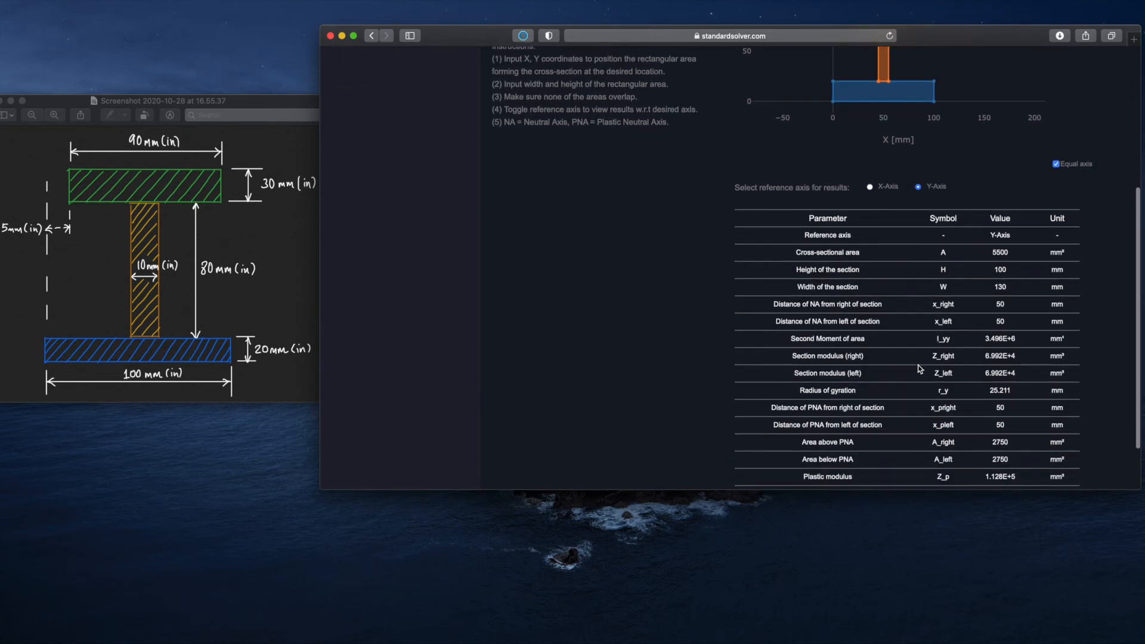
scroll(955, 278, up, 1)
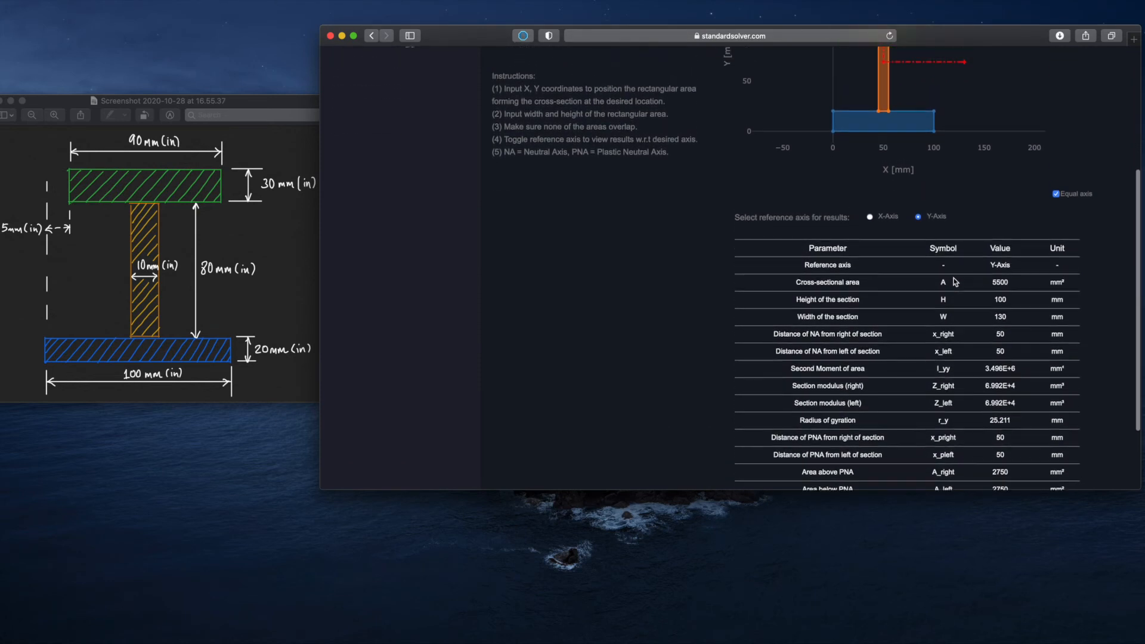
scroll(1004, 326, up, 4)
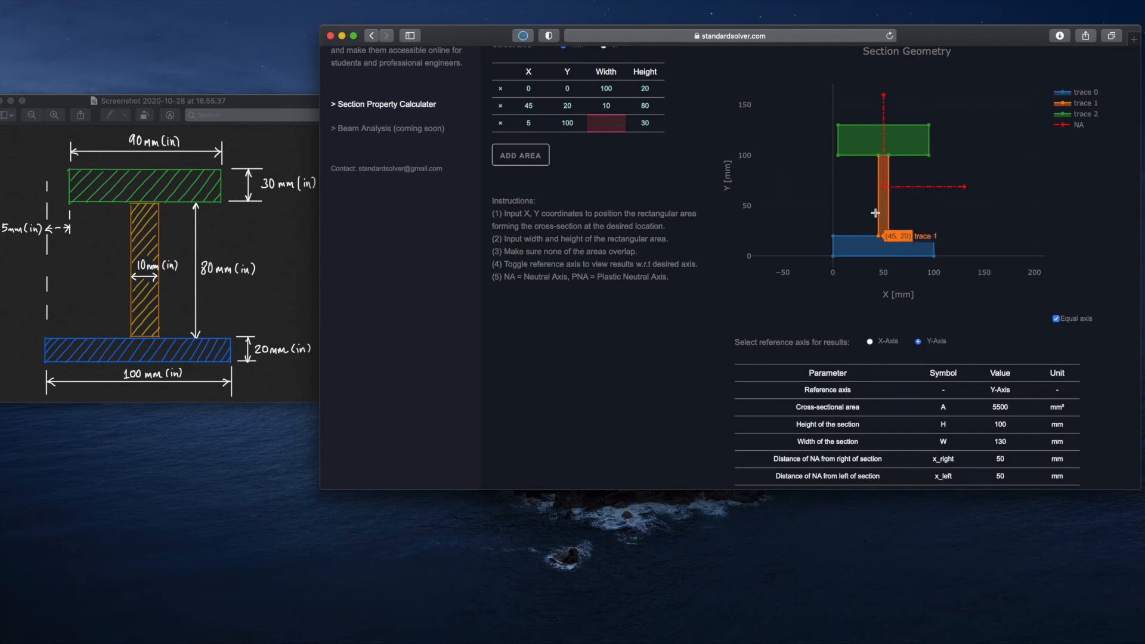
scroll(906, 280, down, 2)
scroll(906, 293, down, 4)
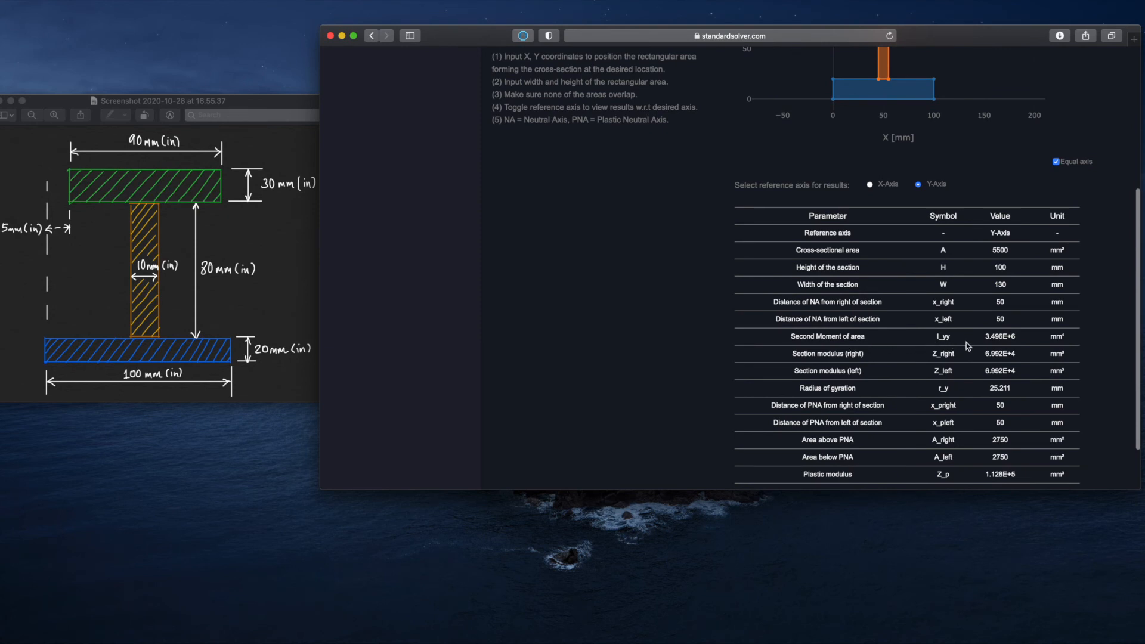
scroll(985, 344, up, 3)
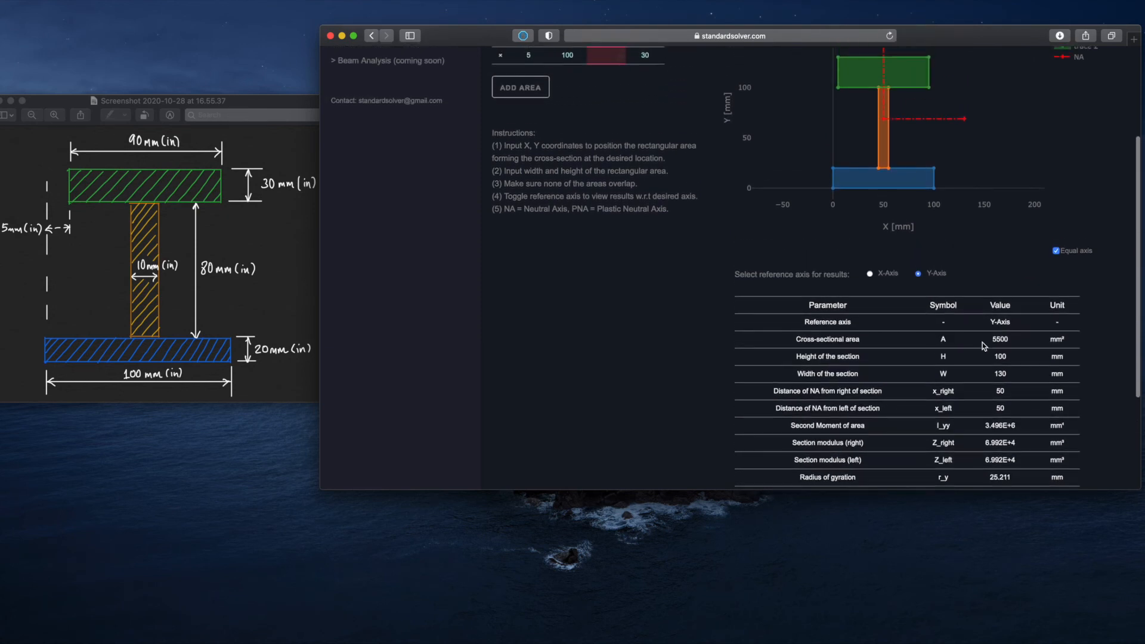
scroll(984, 346, down, 5)
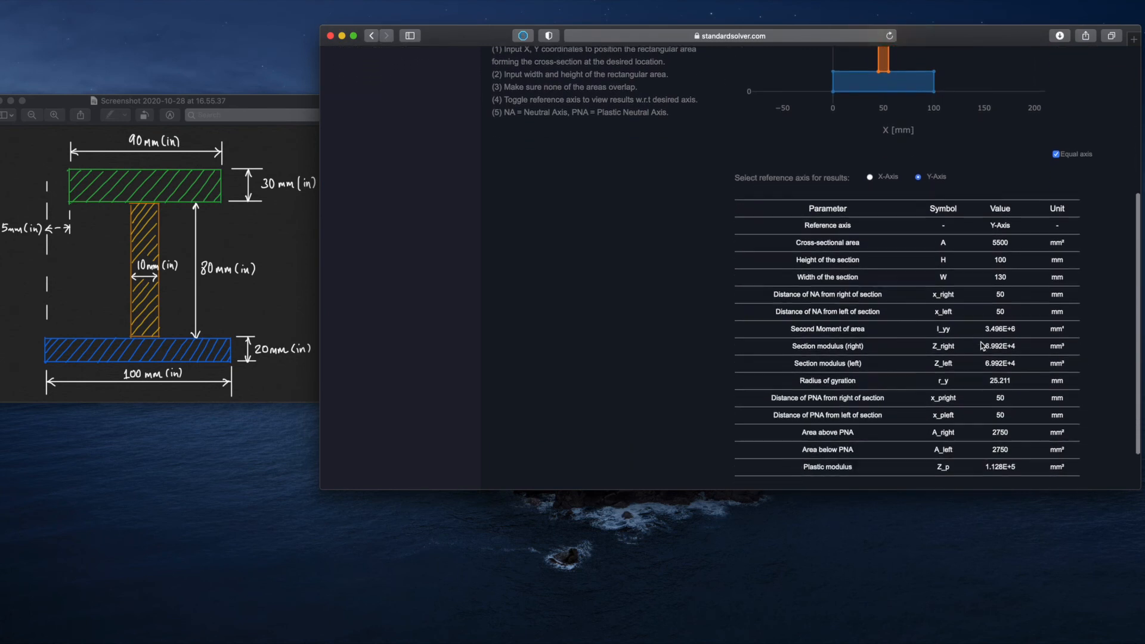
Zoom the section plot in on the outer end of the top flange, and reset the plot's view
scroll(983, 346, up, 2)
scroll(981, 344, up, 6)
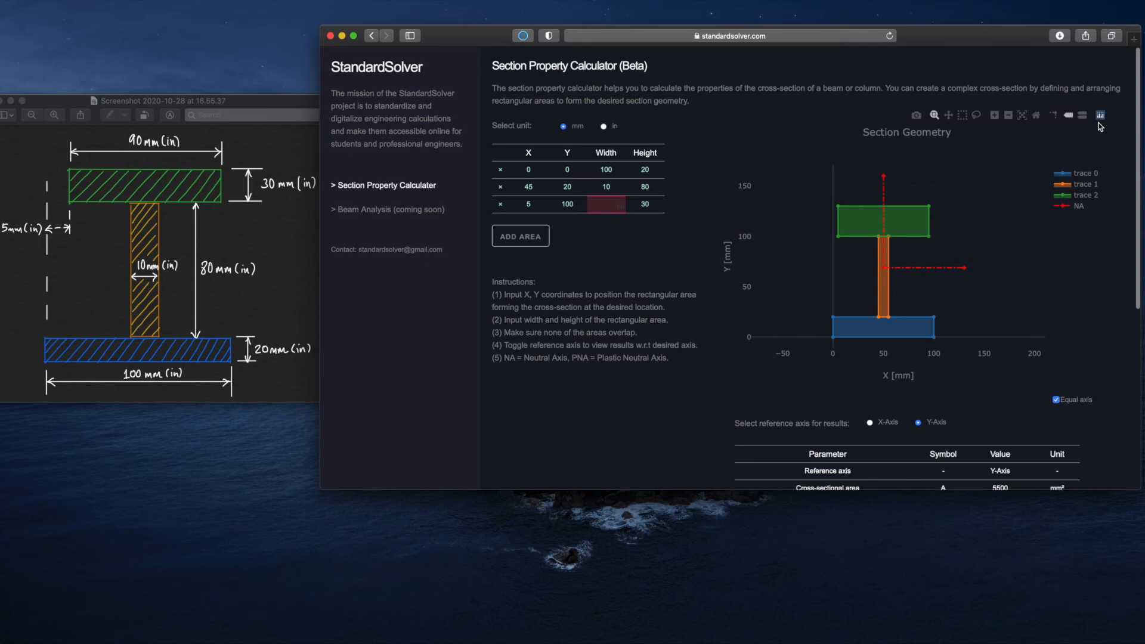
click(1057, 120)
drag(891, 189, 1001, 261)
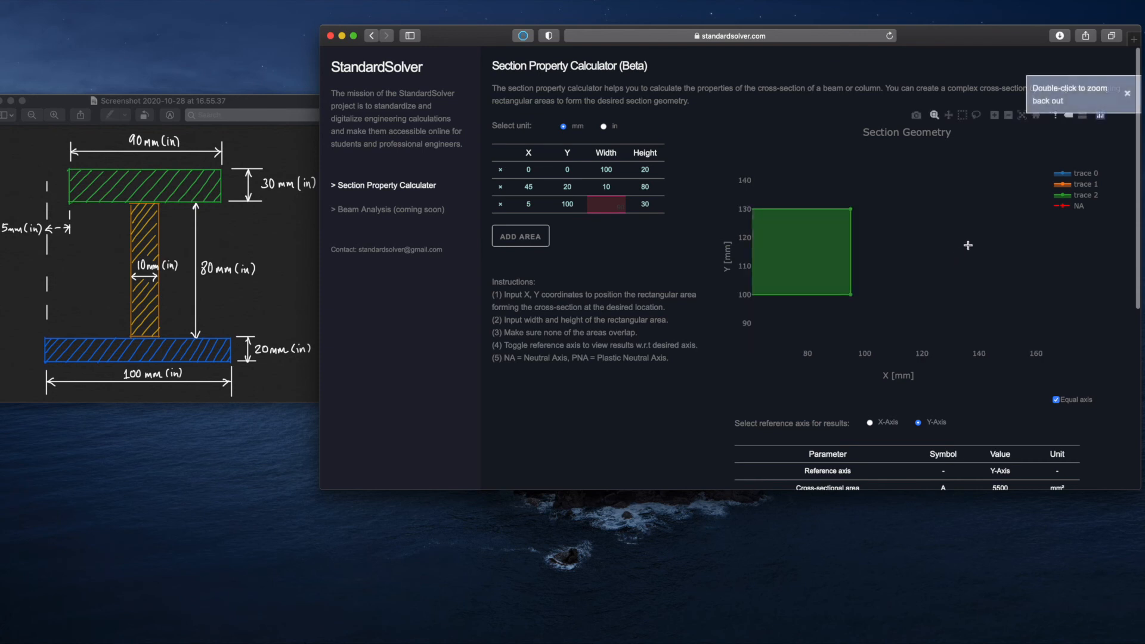
click(1037, 116)
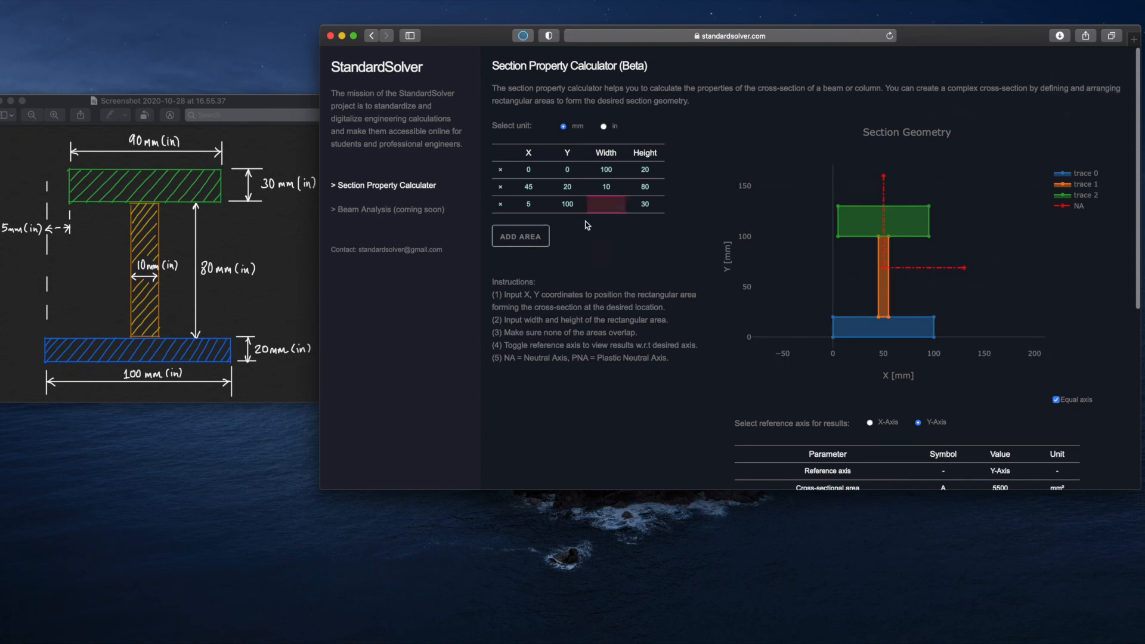
Open the X coordinate of the bottom flange area for editing
click(534, 172)
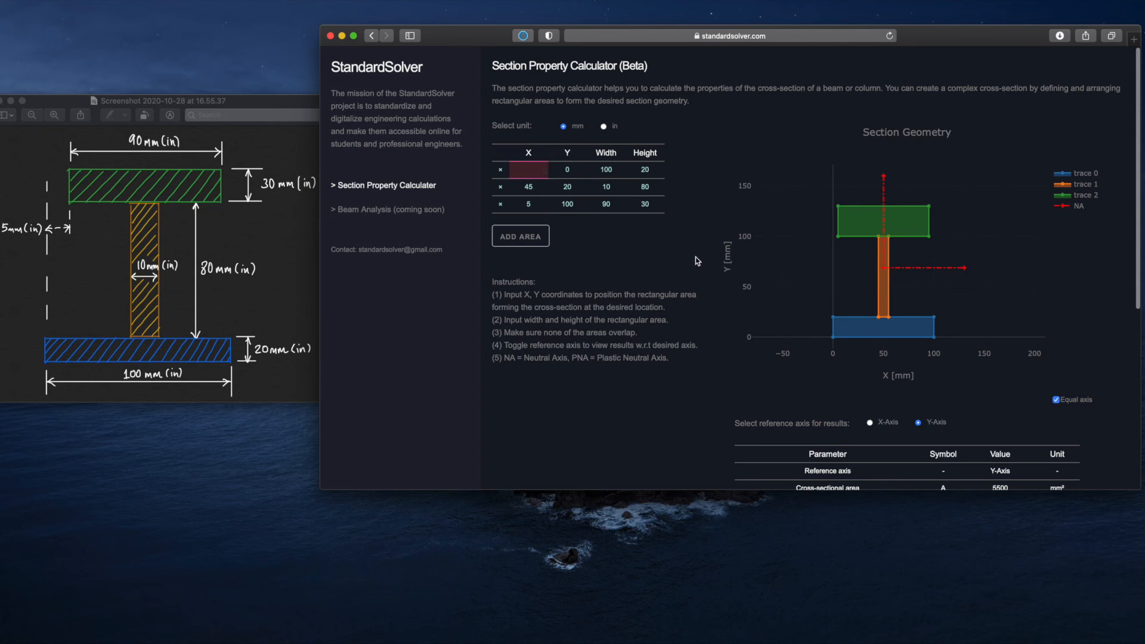
click(543, 172)
key(BackSpace)
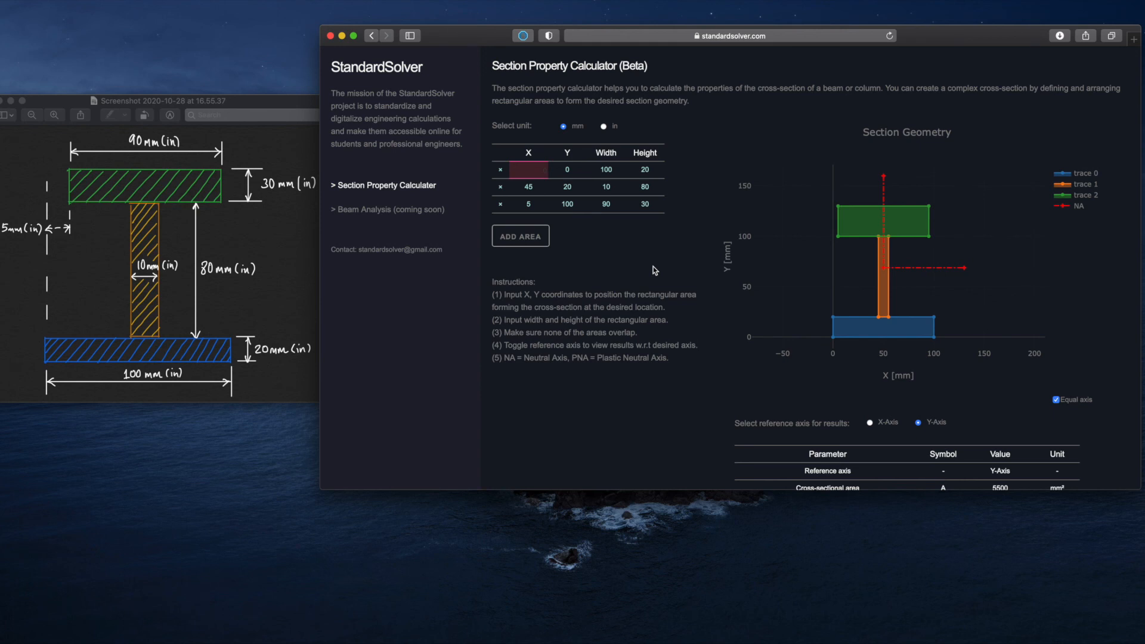
Set the calculator's unit to inches and review the units in the Y-axis results table and section plot
scroll(653, 266, down, 1)
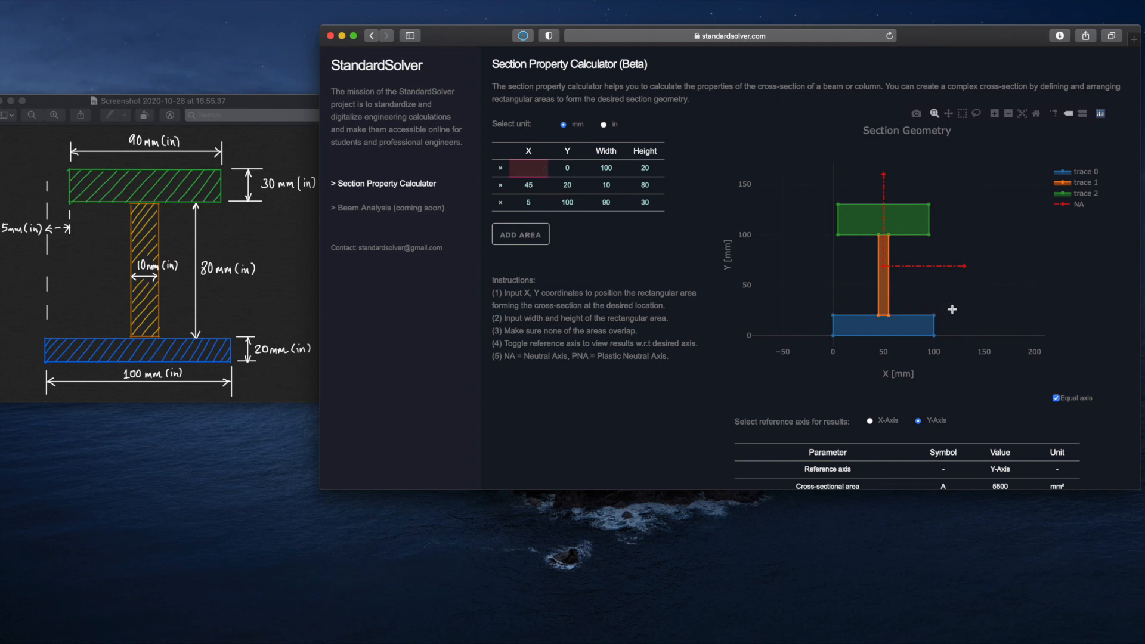
scroll(976, 308, down, 3)
scroll(978, 309, up, 2)
scroll(979, 310, up, 1)
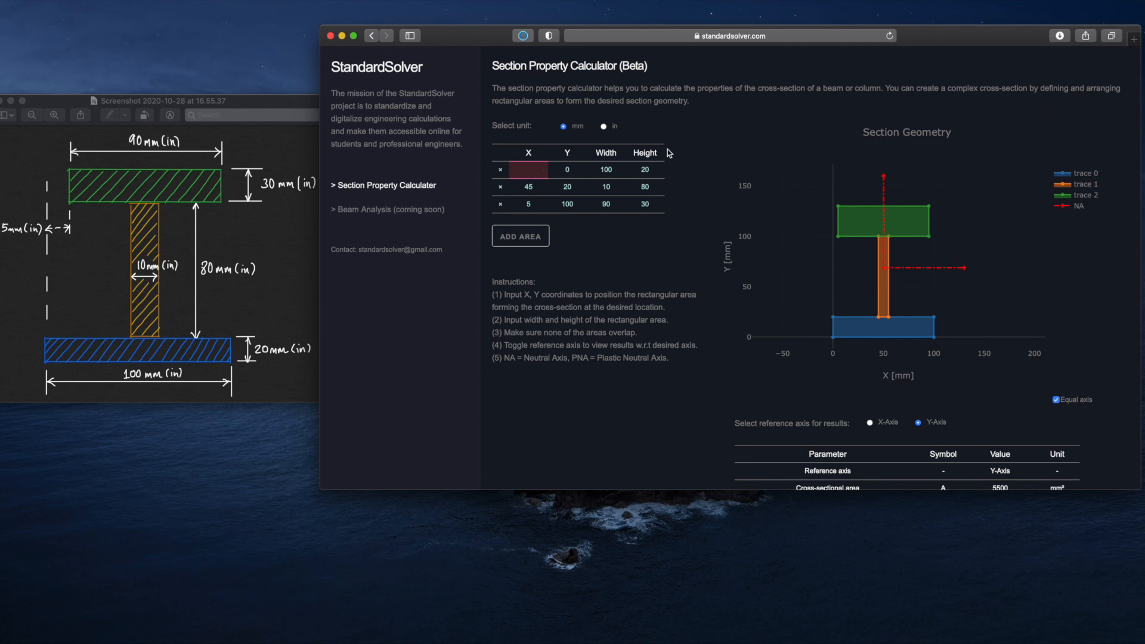
click(605, 127)
scroll(636, 175, down, 3)
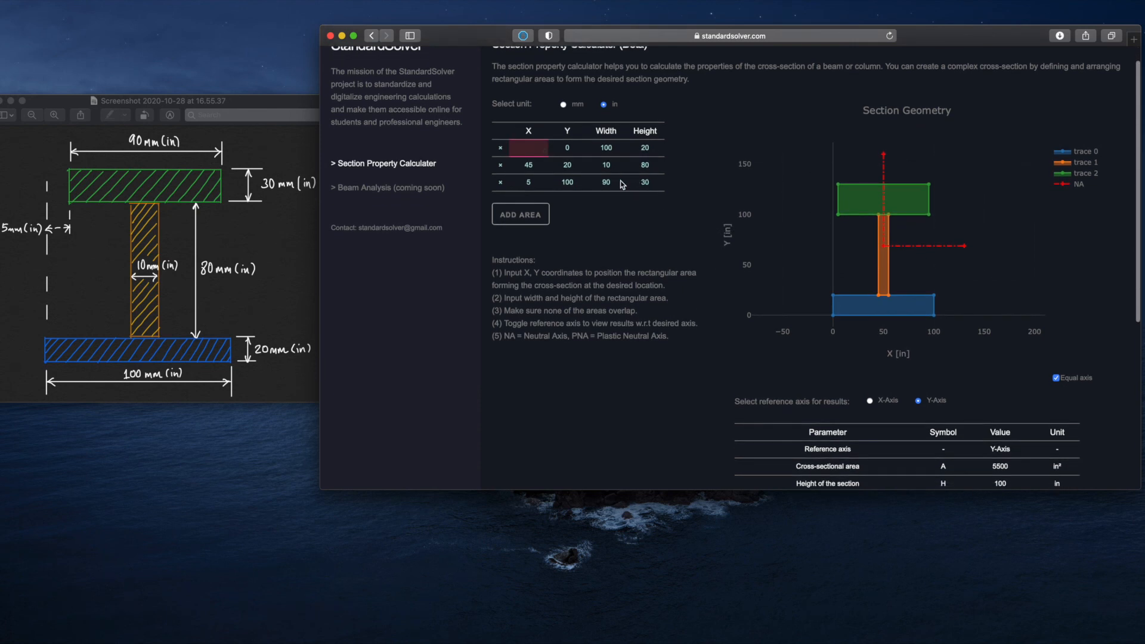
scroll(622, 181, down, 5)
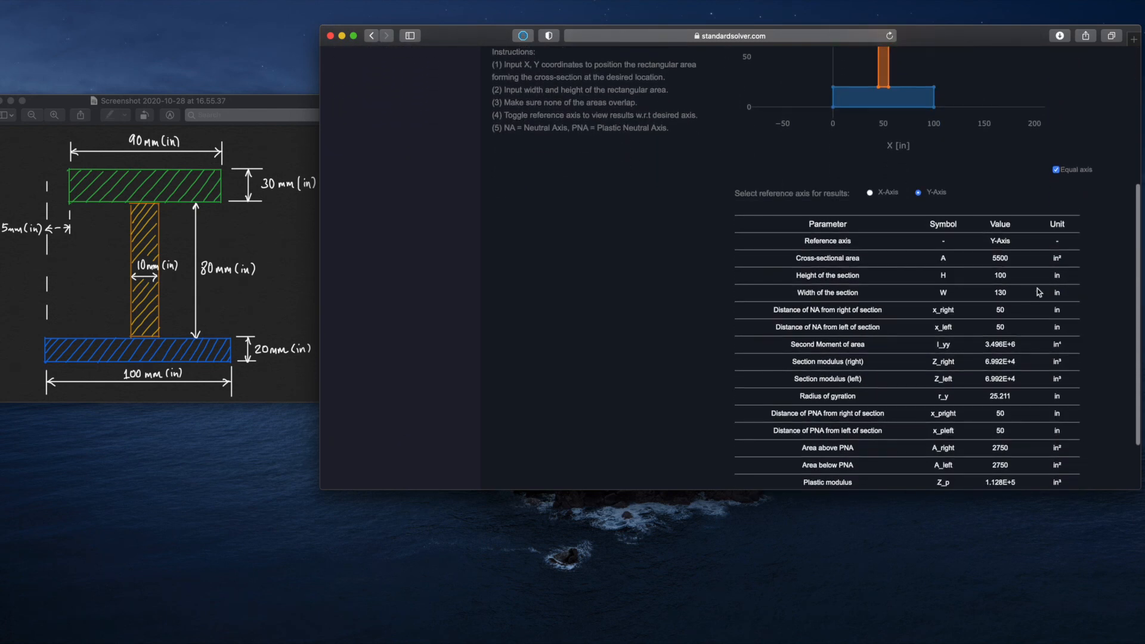
scroll(951, 216, up, 6)
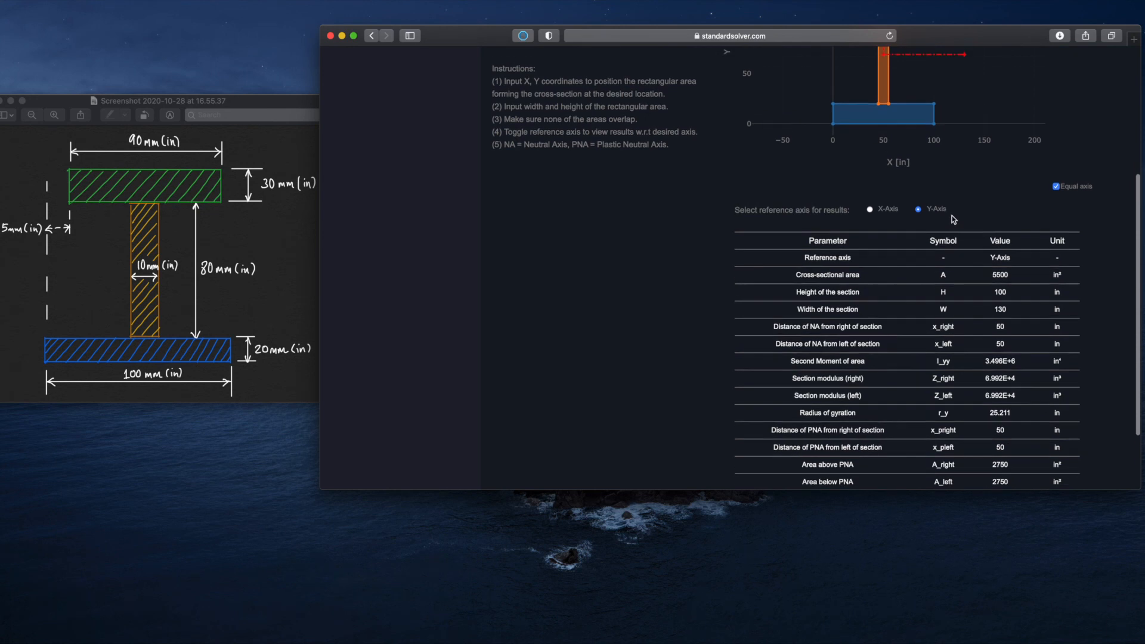
scroll(951, 216, up, 2)
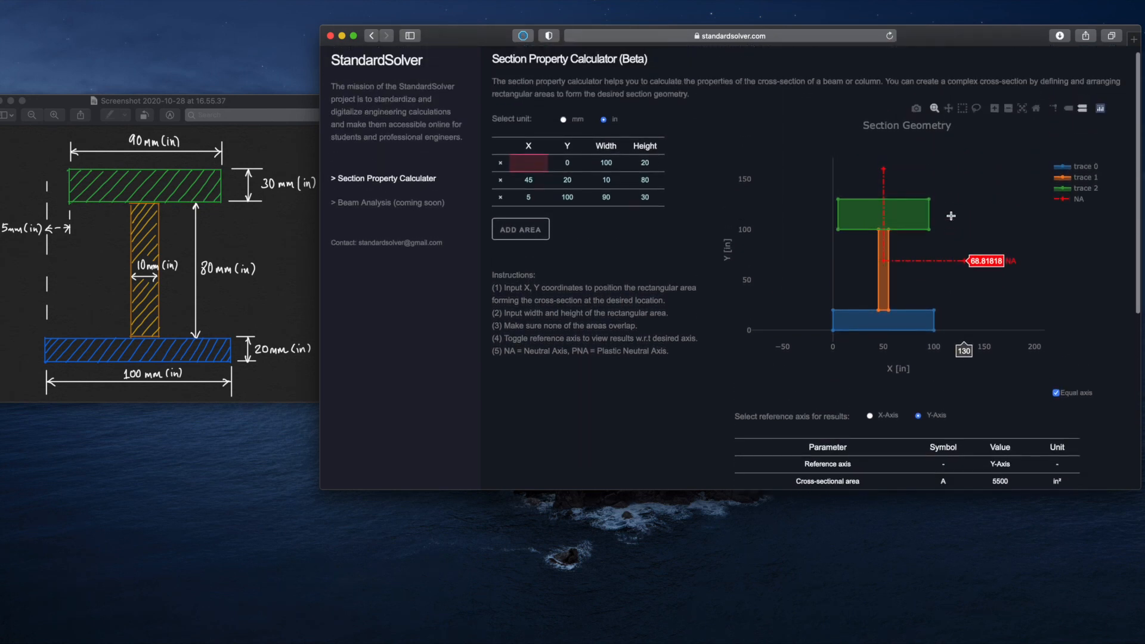